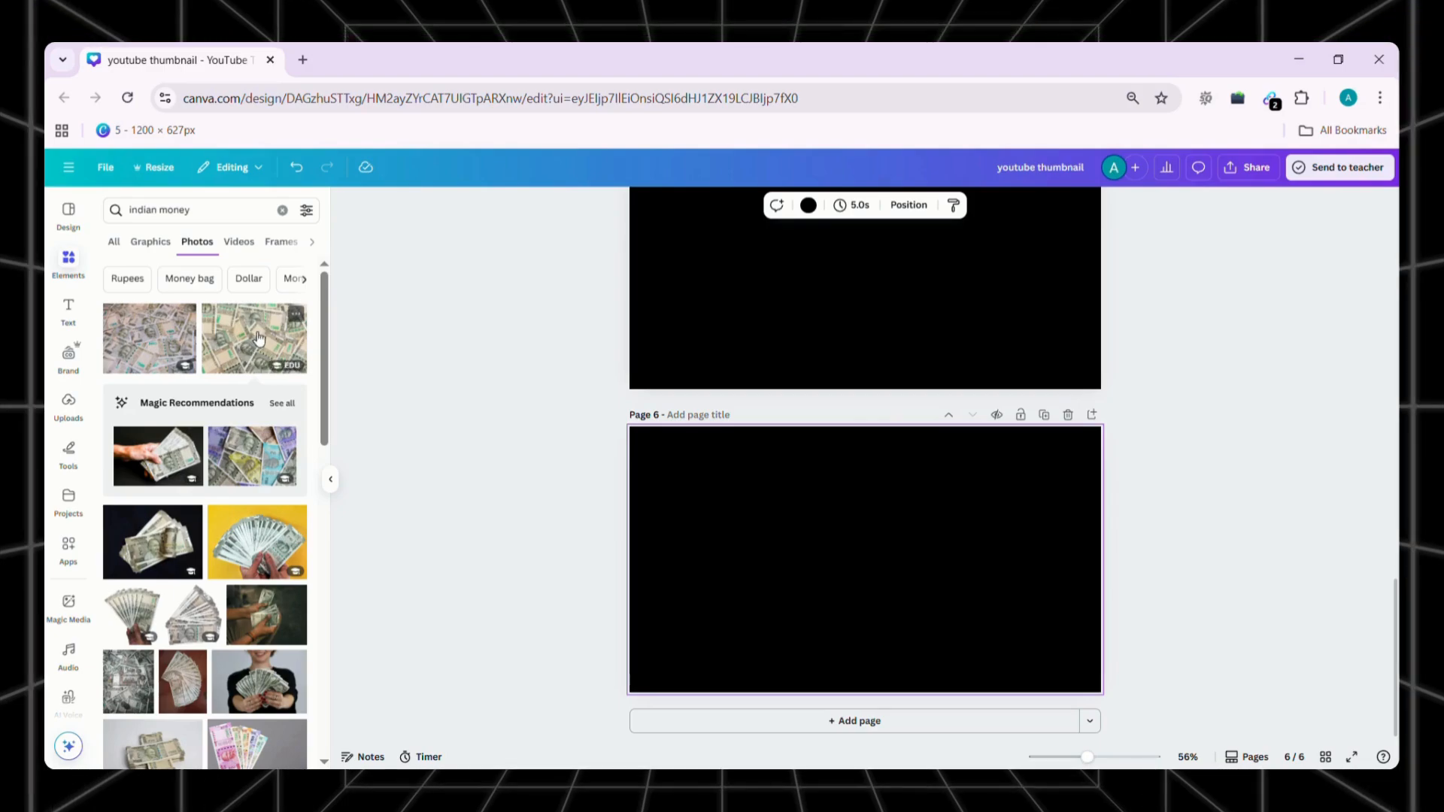
Set the spread 500-rupee notes photo as page 6's background and set its transparency to 28
right_click(804, 443)
left_click(911, 697)
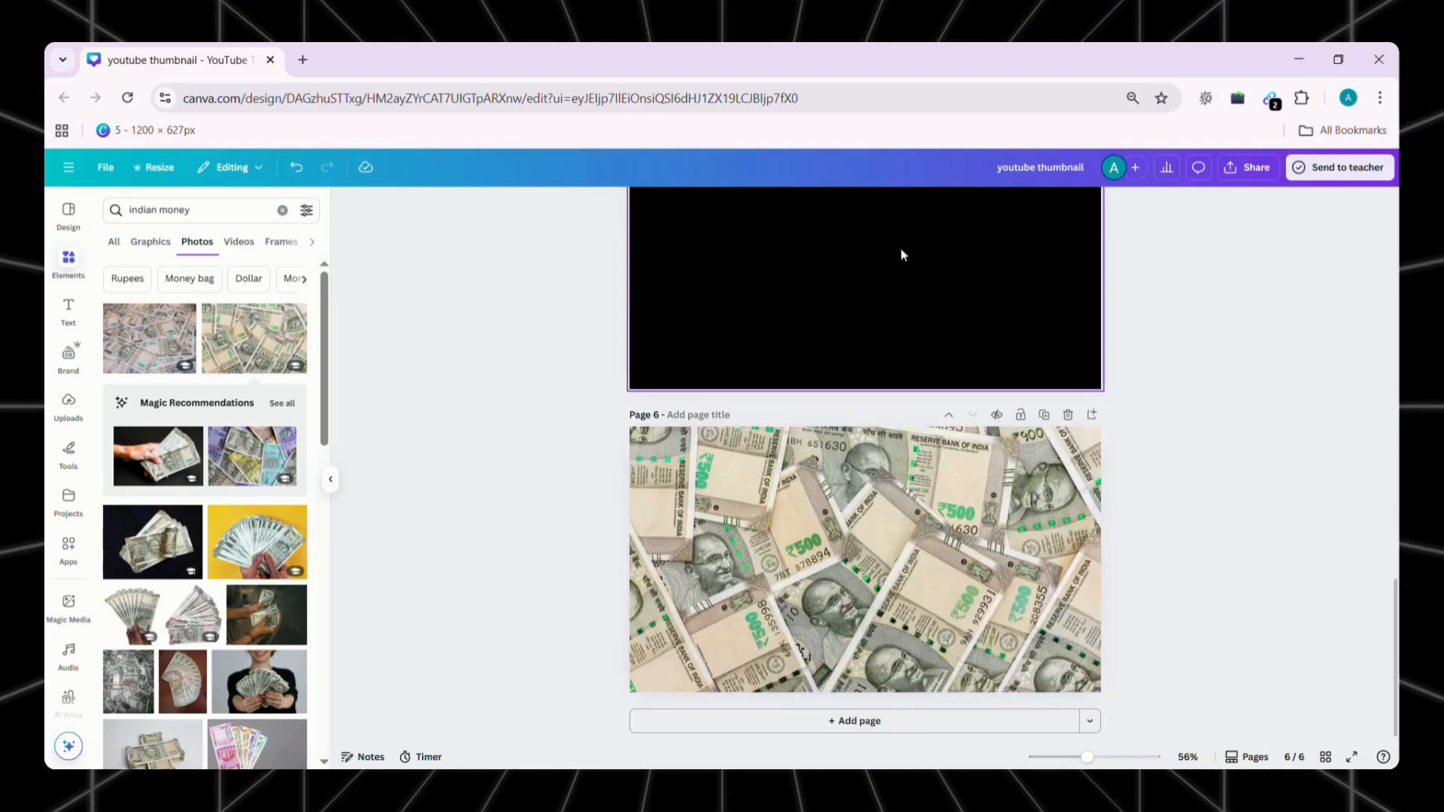
left_click(915, 301)
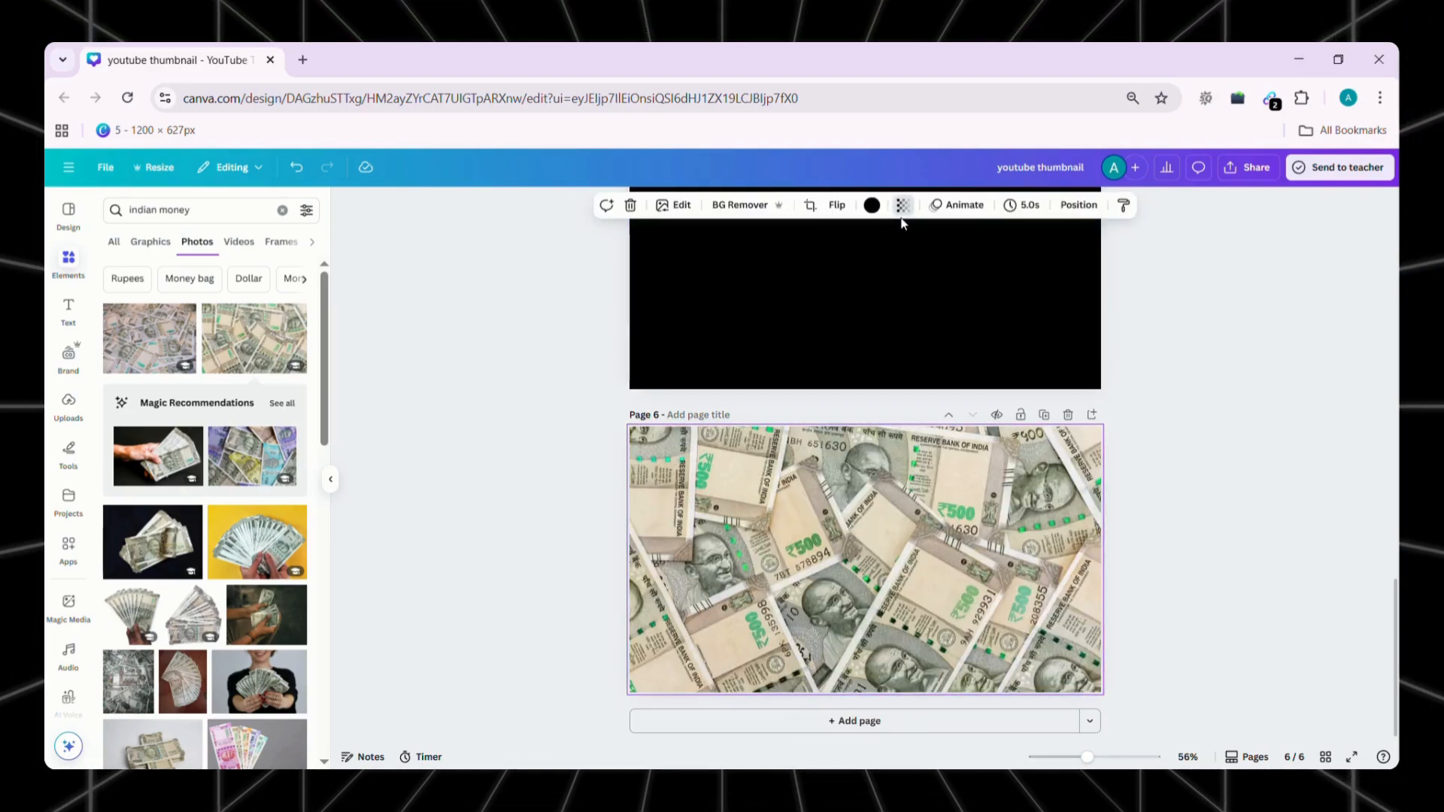
left_click(901, 205)
left_click_drag(917, 263, 873, 265)
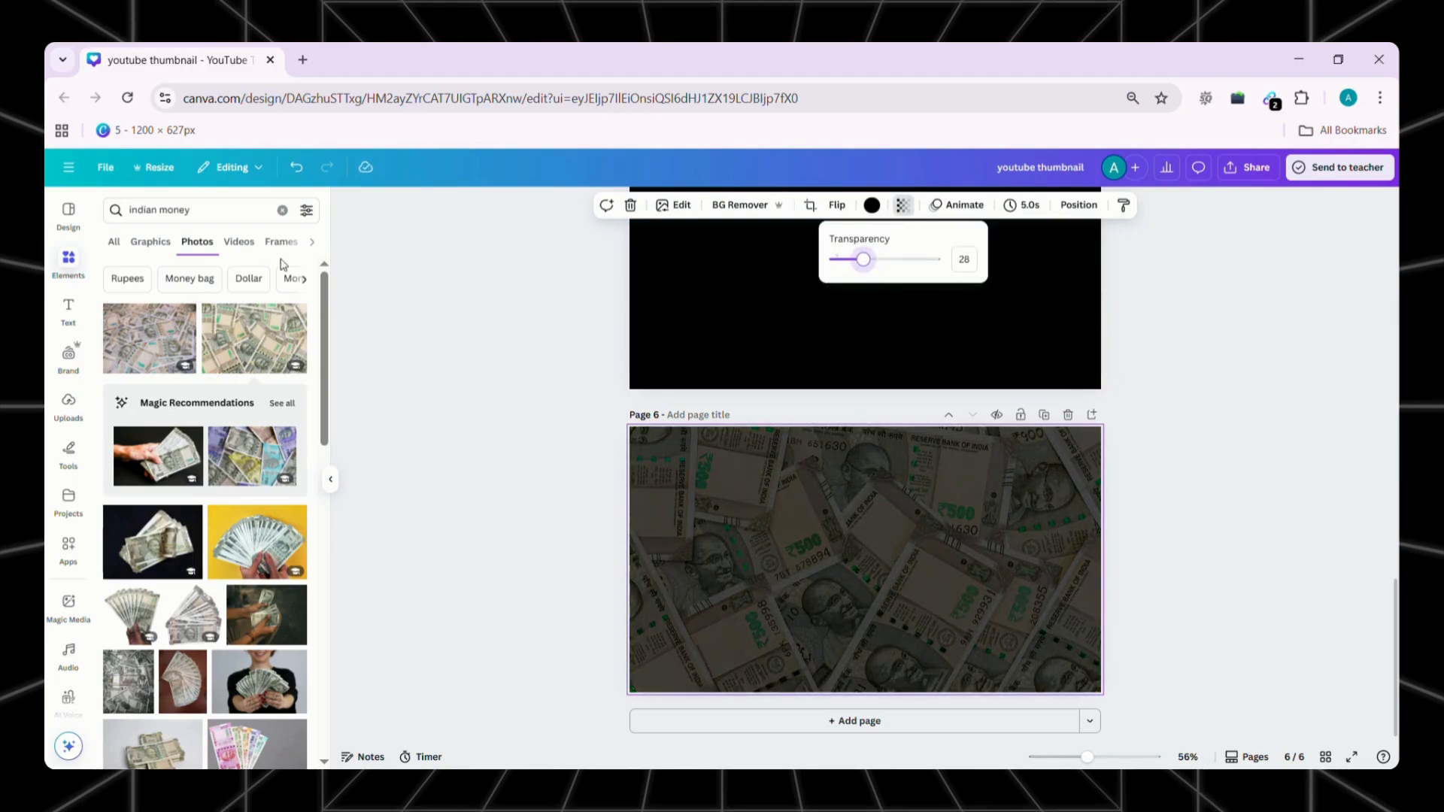
Add the dark-background cash bundle photo and the green 500-rupee note stack photo to page 6
scroll(180, 451, "down", 3)
left_click(159, 370)
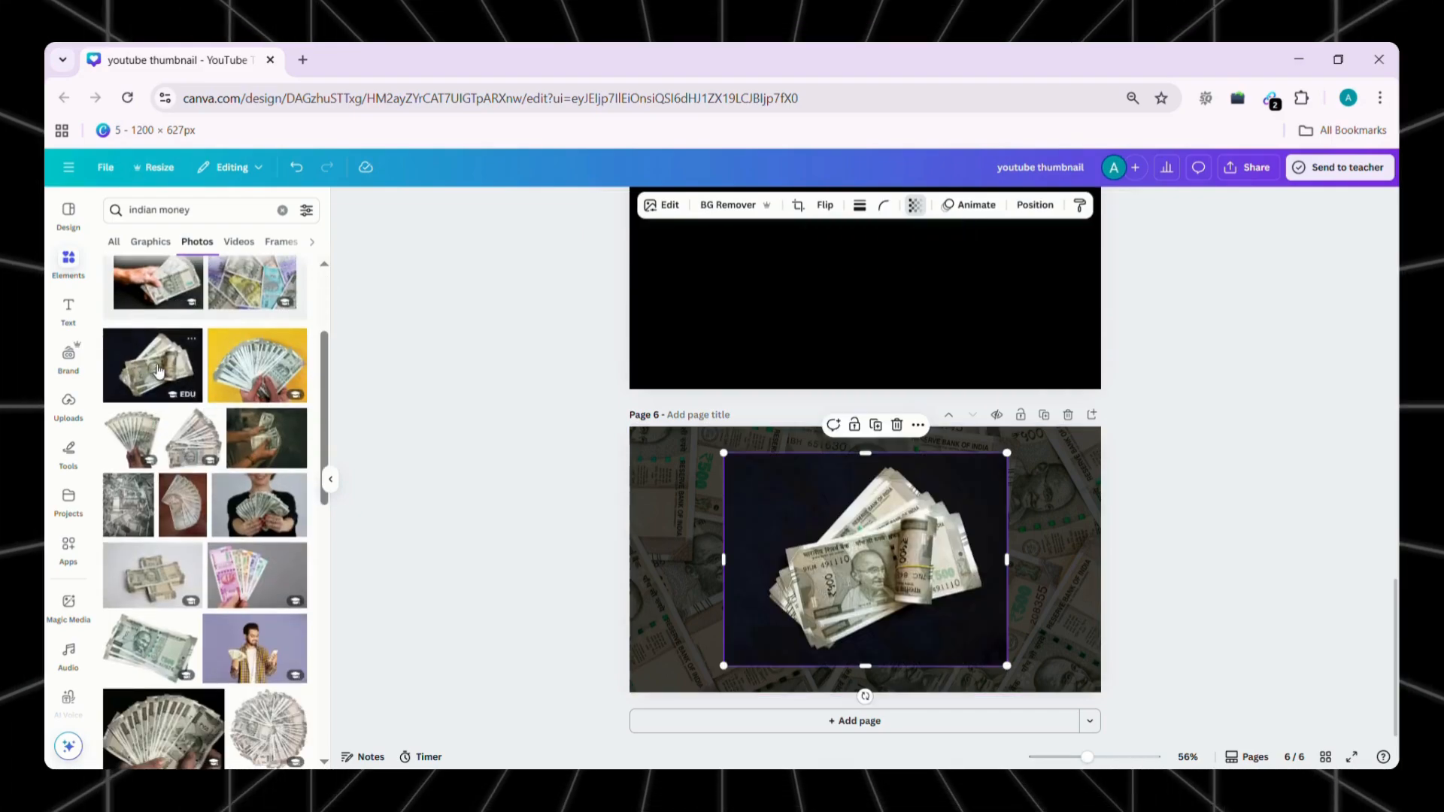
scroll(174, 572, "down", 2)
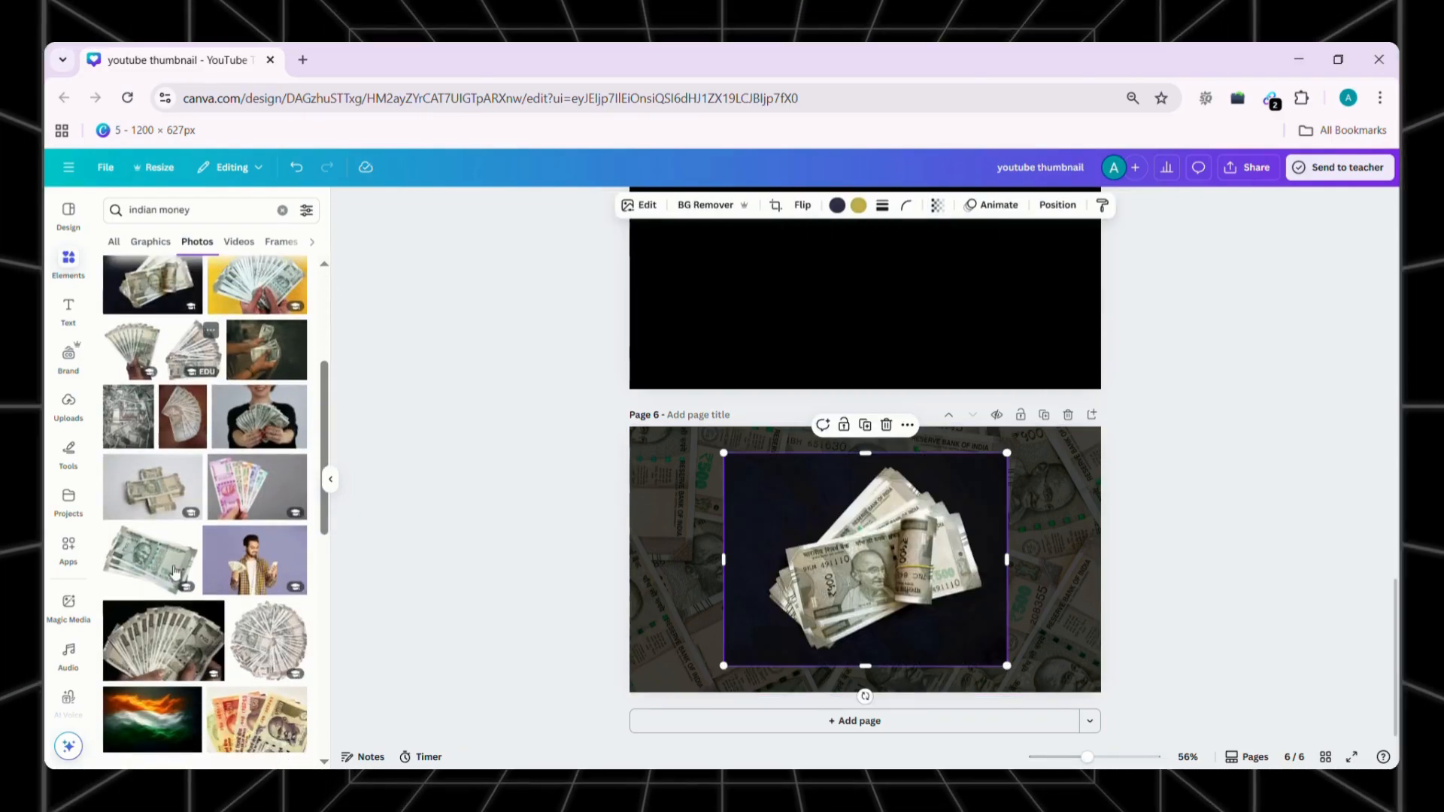
left_click(175, 572)
left_click(330, 480)
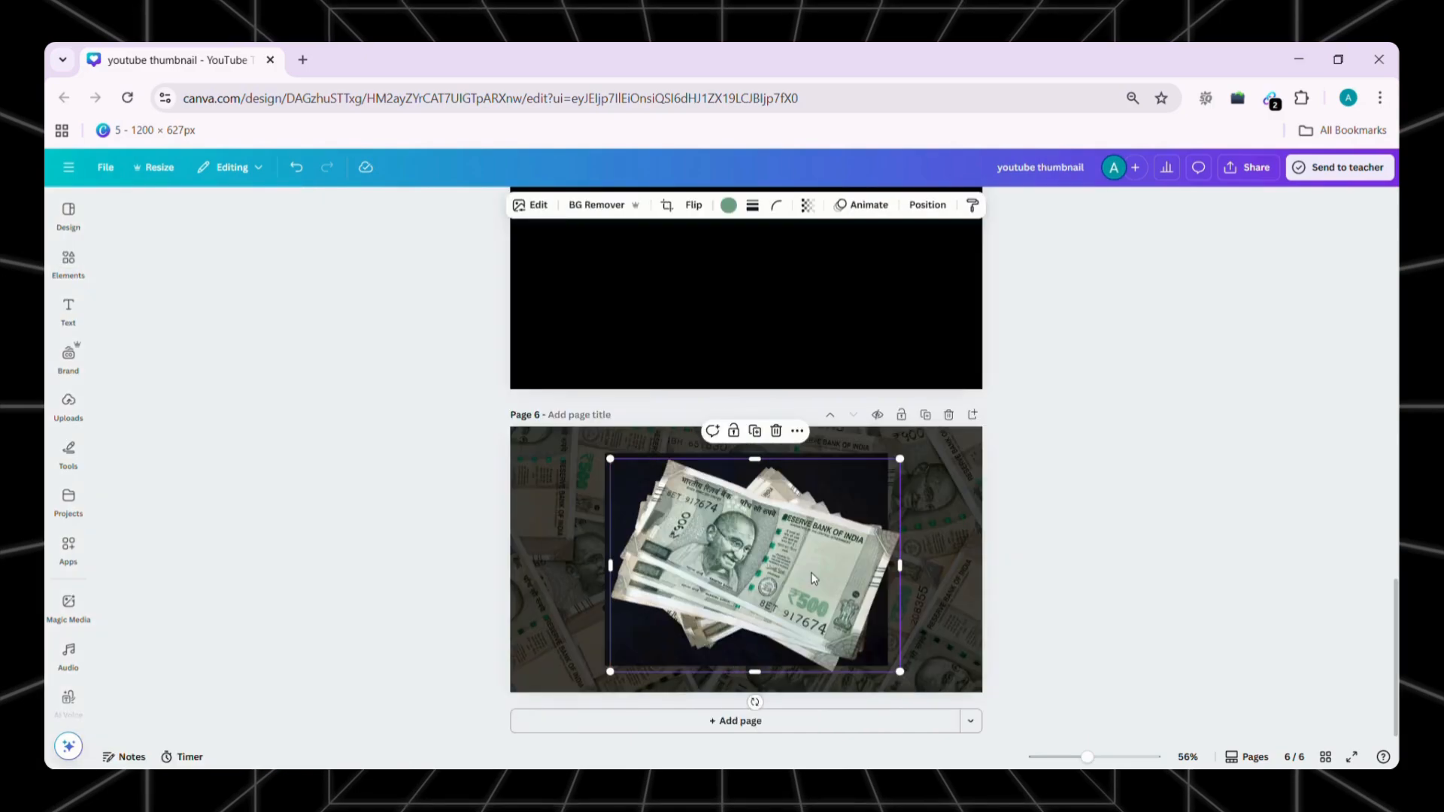
Remove the cash bundle's background, and shrink the note stack to about 123 by 90 and the bundle to about 208 wide
key("ctrl+z")
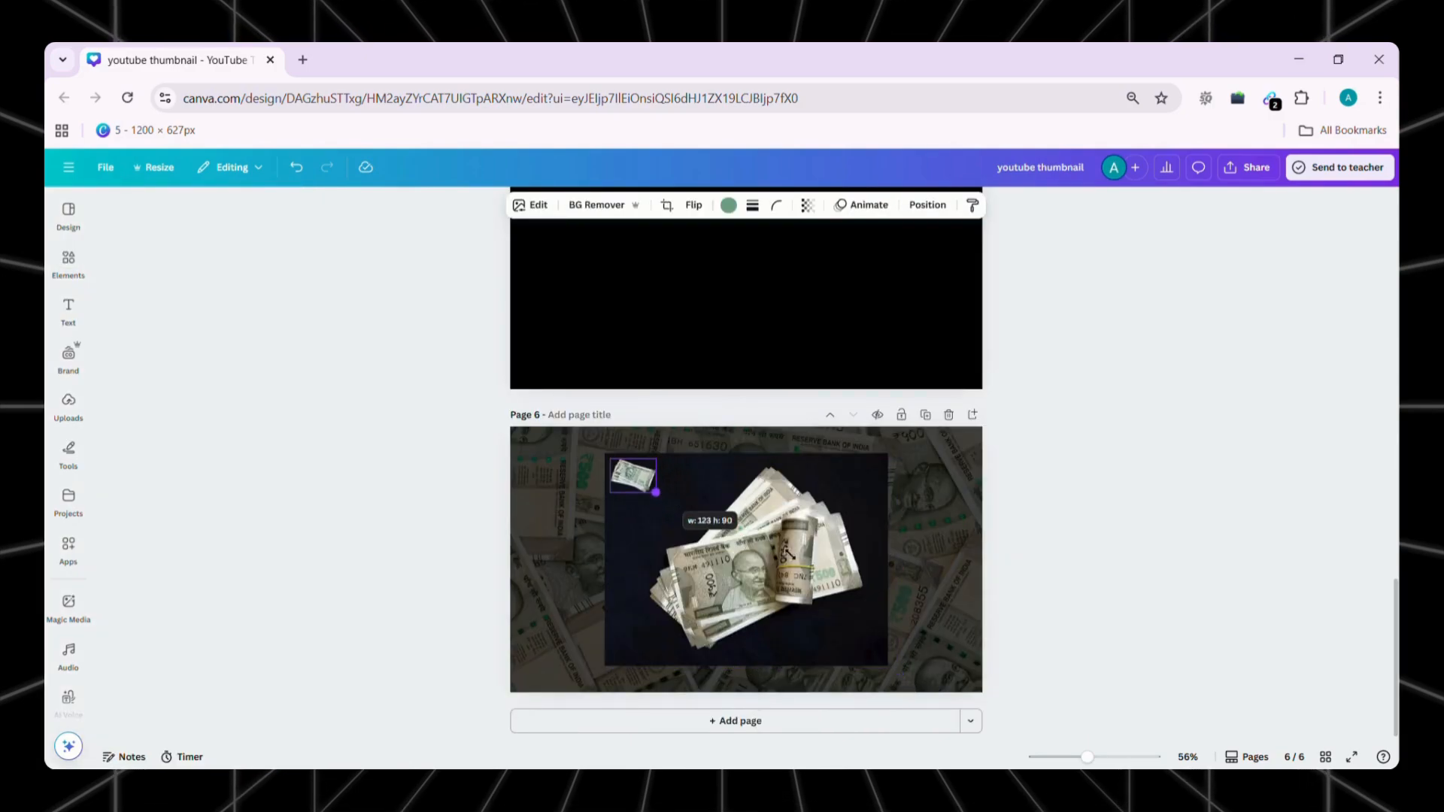
left_click_drag(775, 543, 833, 543)
left_click_drag(663, 665, 870, 511)
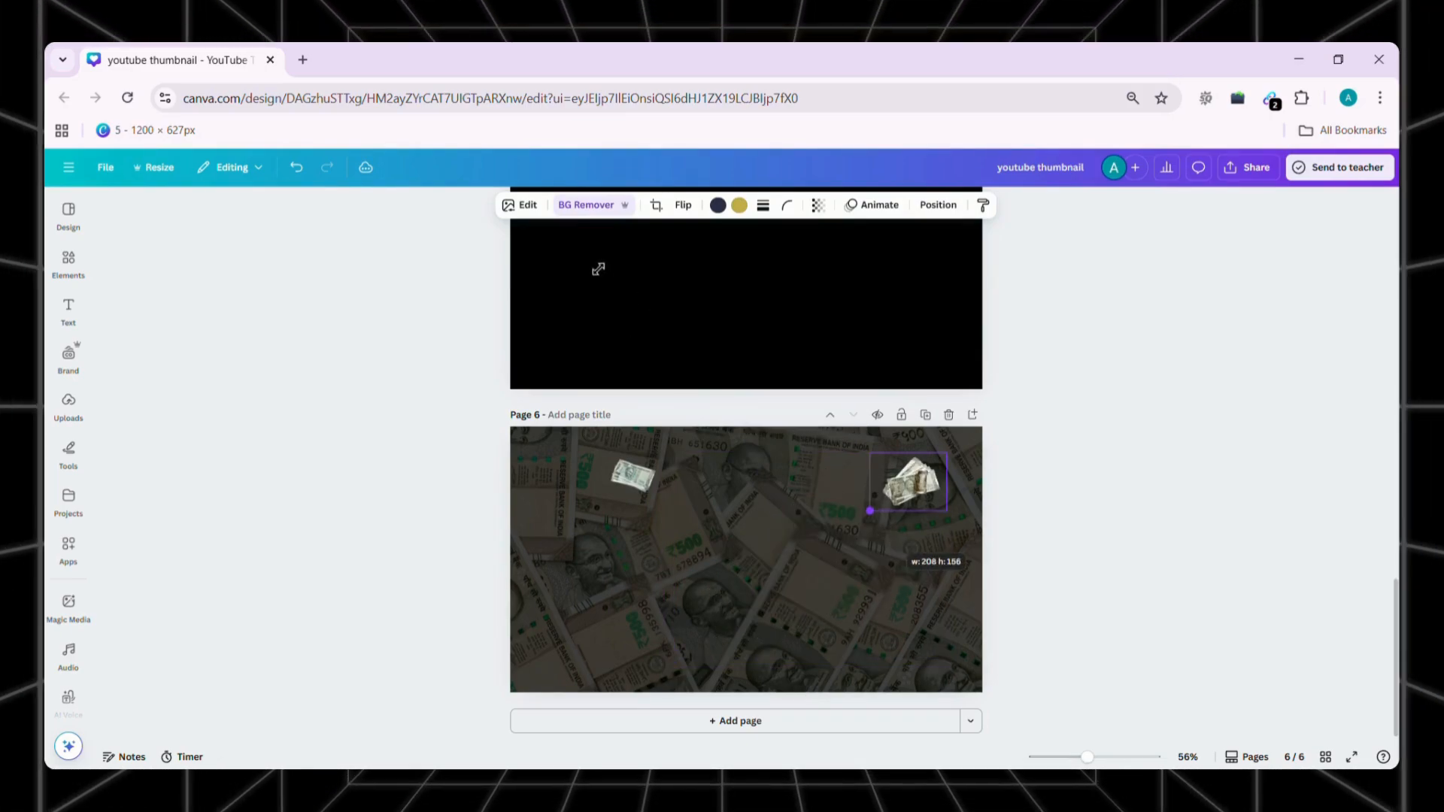
Apply a whole-image blur to the cash bundle and place it partly off the page's upper-right corner
left_click(520, 204)
scroll(180, 445, "down", 2)
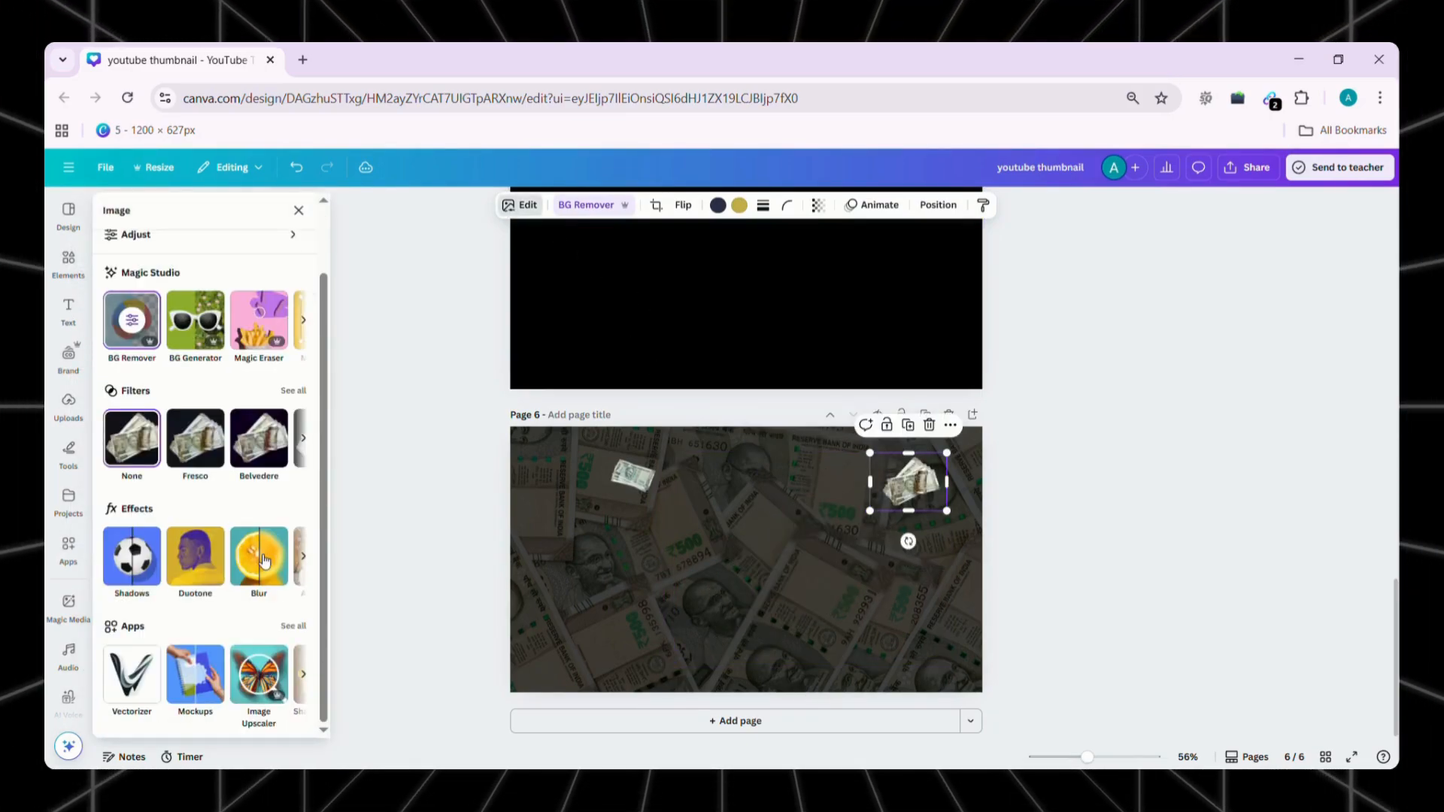
left_click(256, 556)
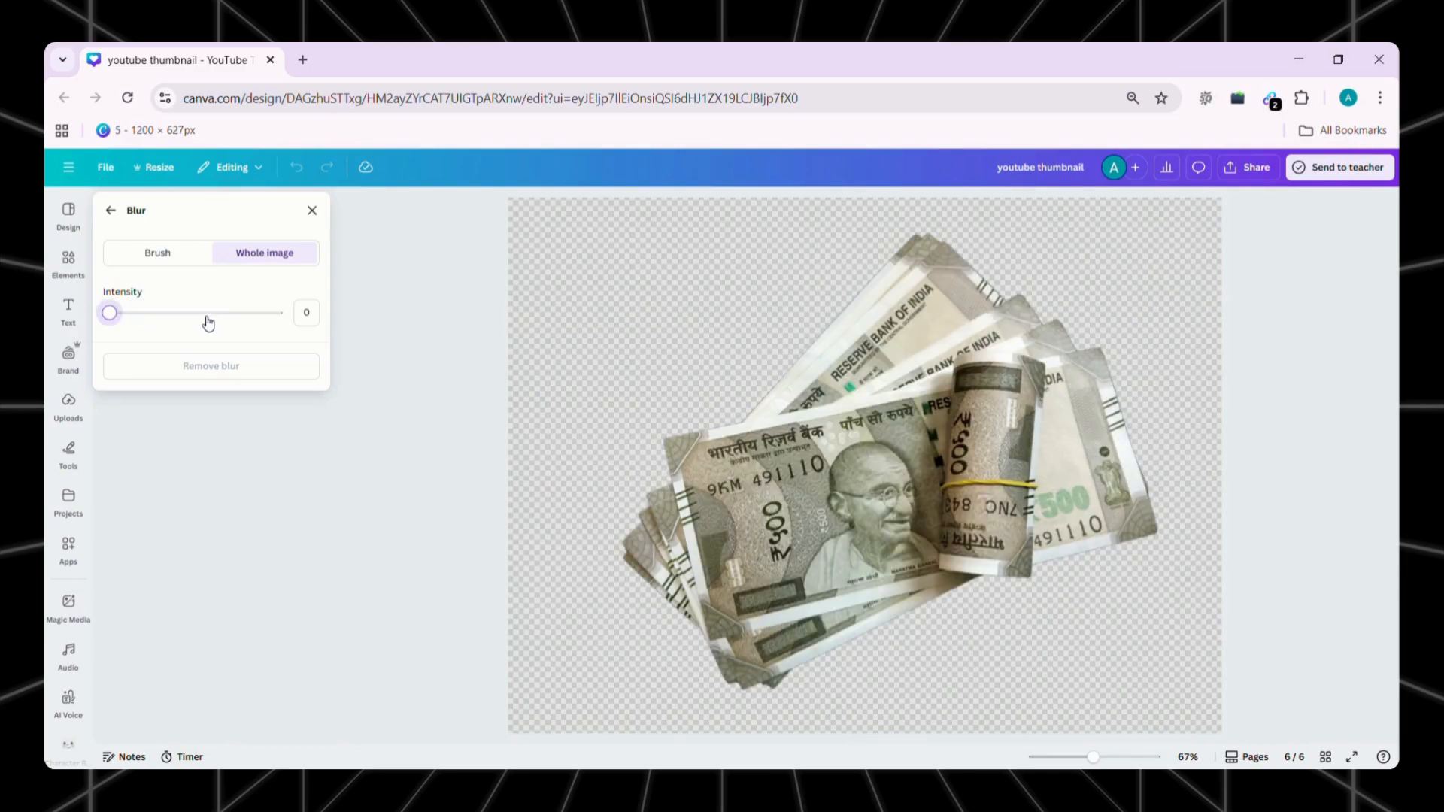
left_click(204, 314)
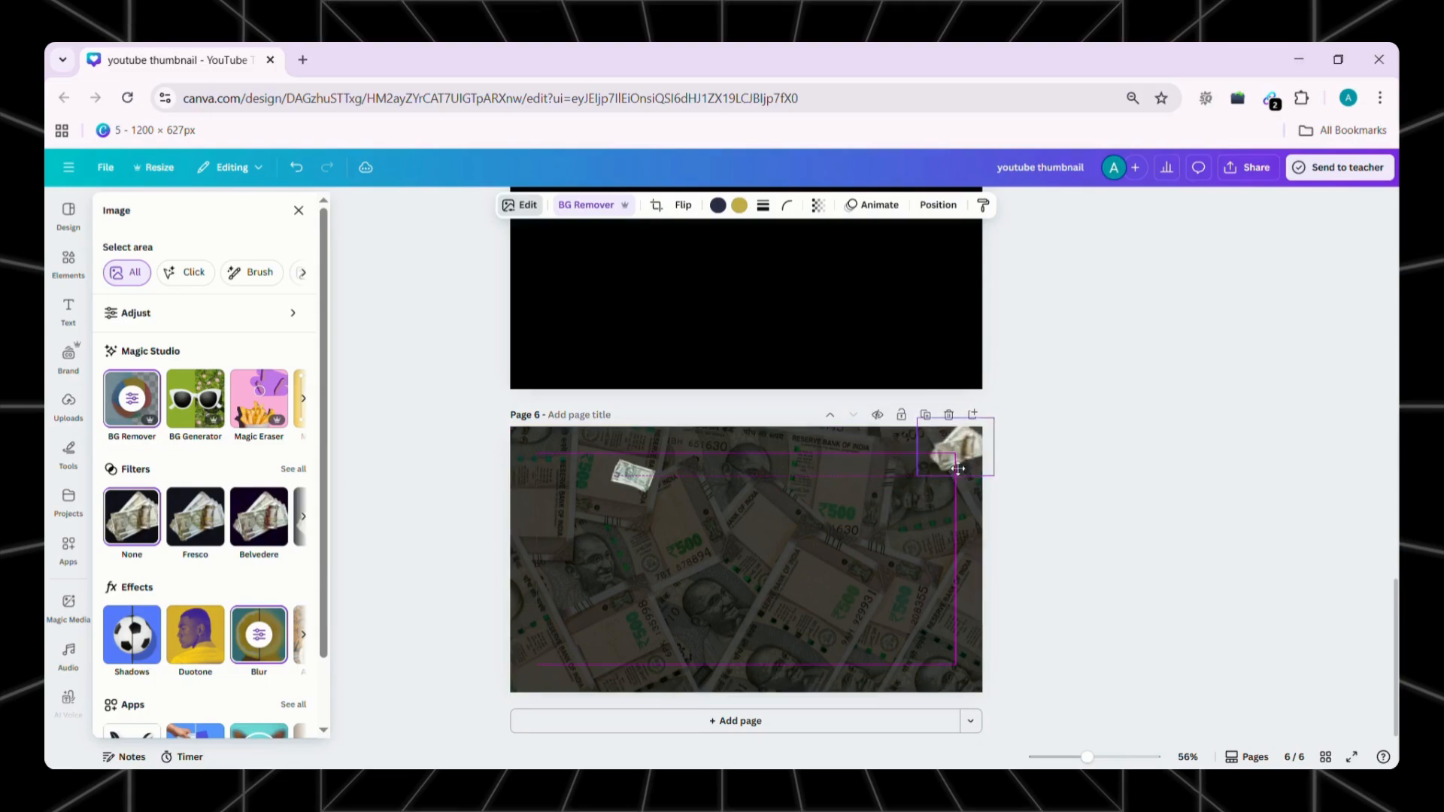
left_click_drag(956, 469, 956, 465)
Place small note stacks at the page's upper-left corner, lower left and near the upper middle
left_click_drag(635, 477, 624, 479)
scroll(262, 544, "down", 2)
left_click_drag(626, 481, 568, 644)
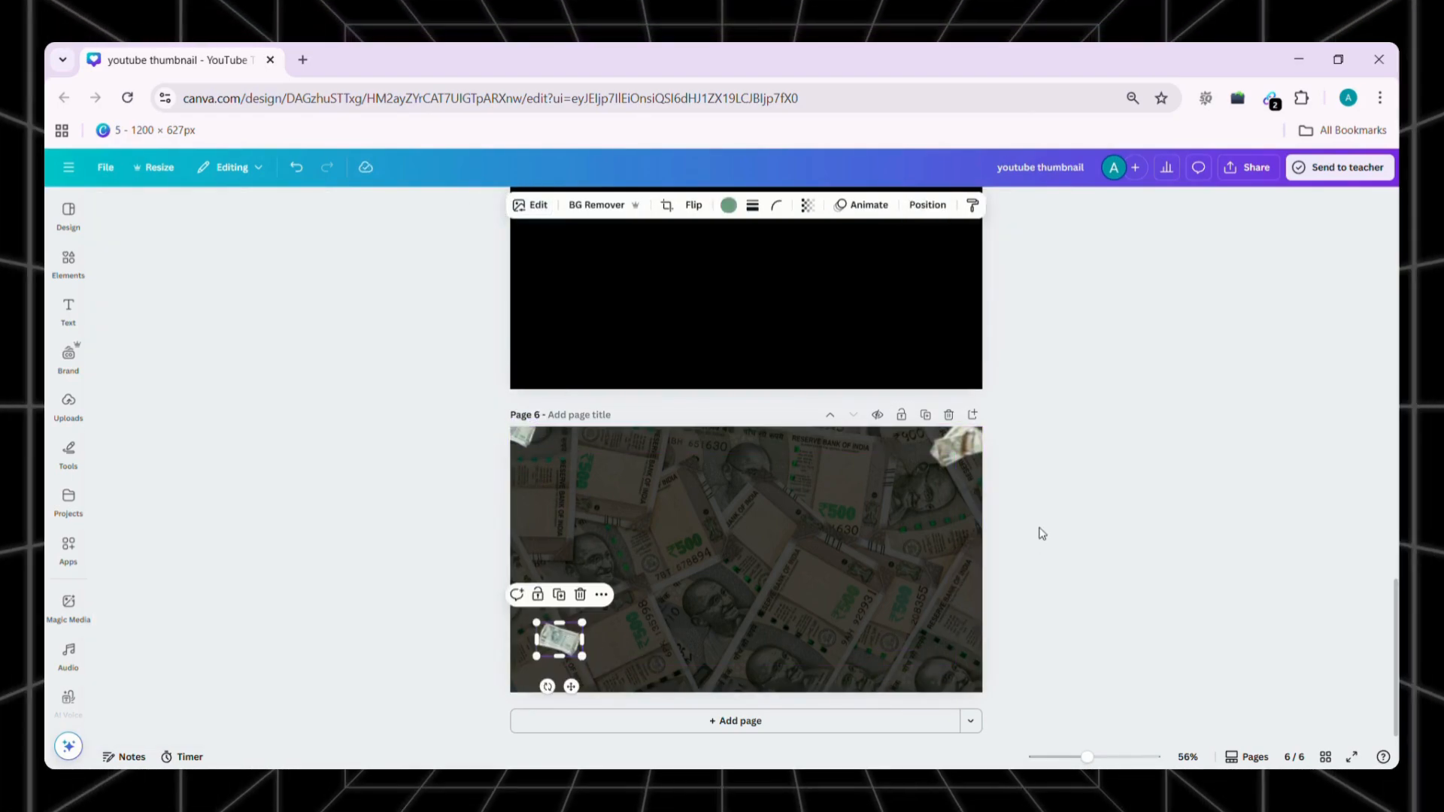
left_click(524, 438)
left_click_drag(524, 438, 697, 471)
Add the green headline "5 WAYS TO" at the page's upper left and a duplicate below it reading "MAKE MONEY"
left_click(580, 485)
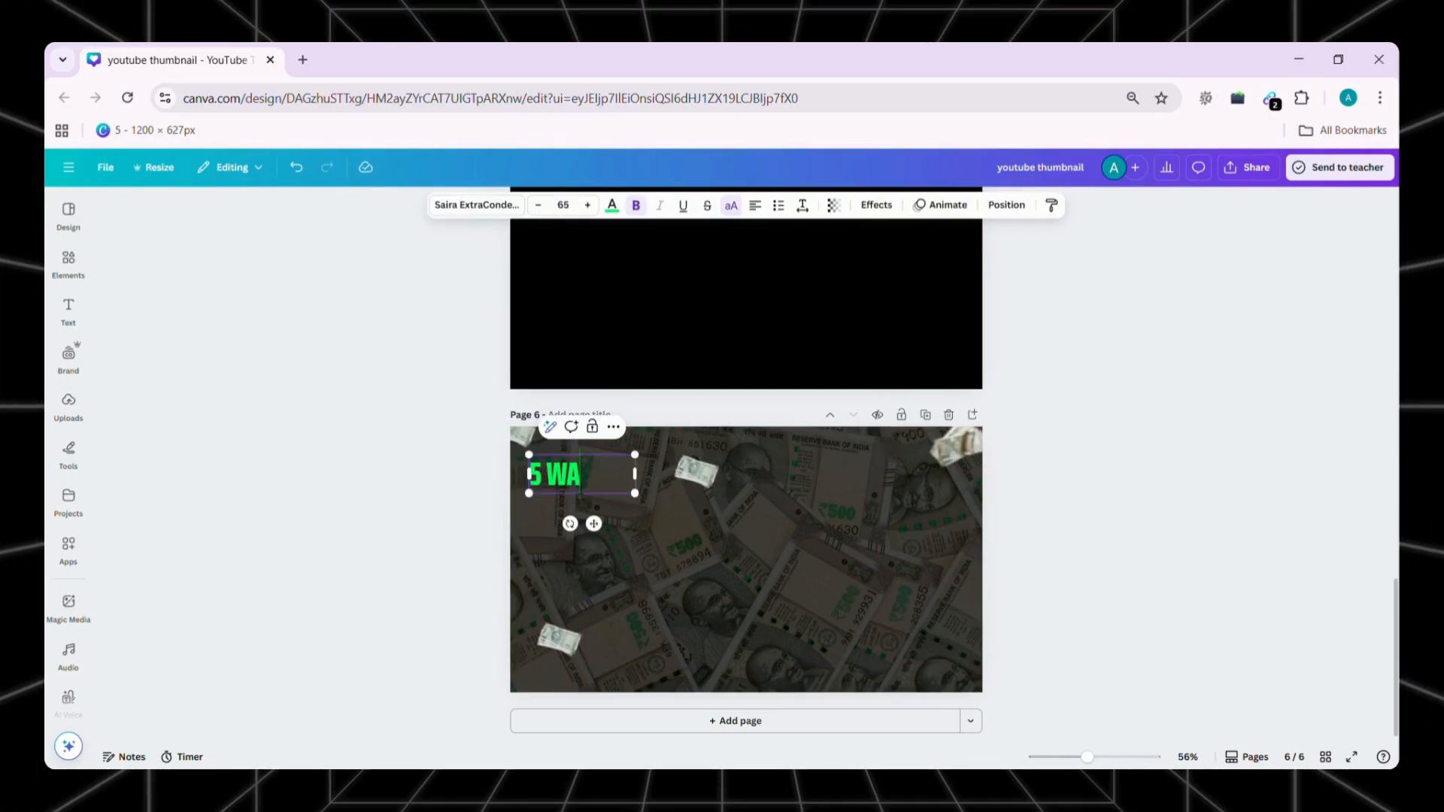
left_click(456, 514)
left_click(589, 470)
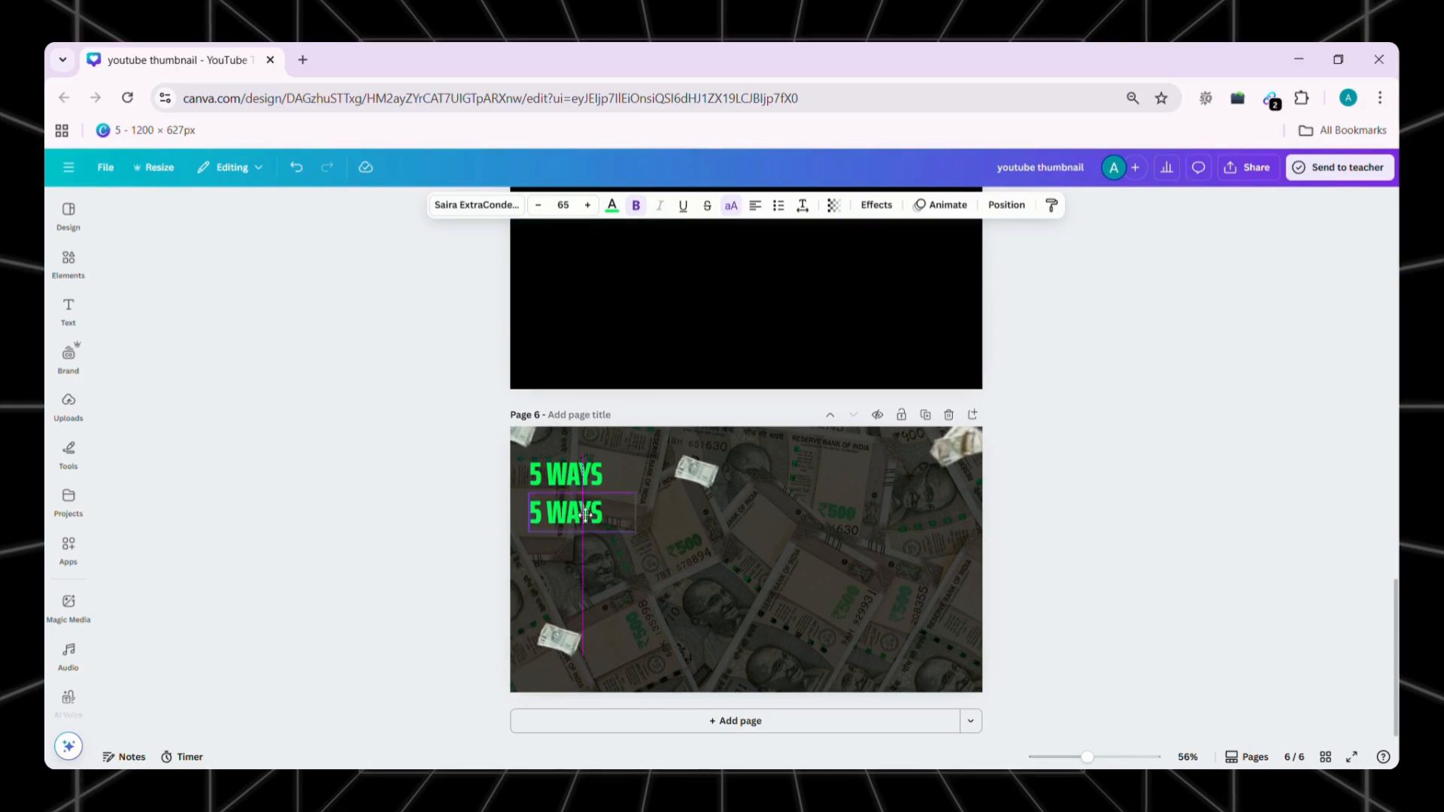
left_click_drag(585, 515, 585, 523)
double_click(585, 522)
type("MAKE")
Add a third headline line below "MAKE MONEY" reading "USING CANVA"
left_click_drag(583, 524, 582, 570)
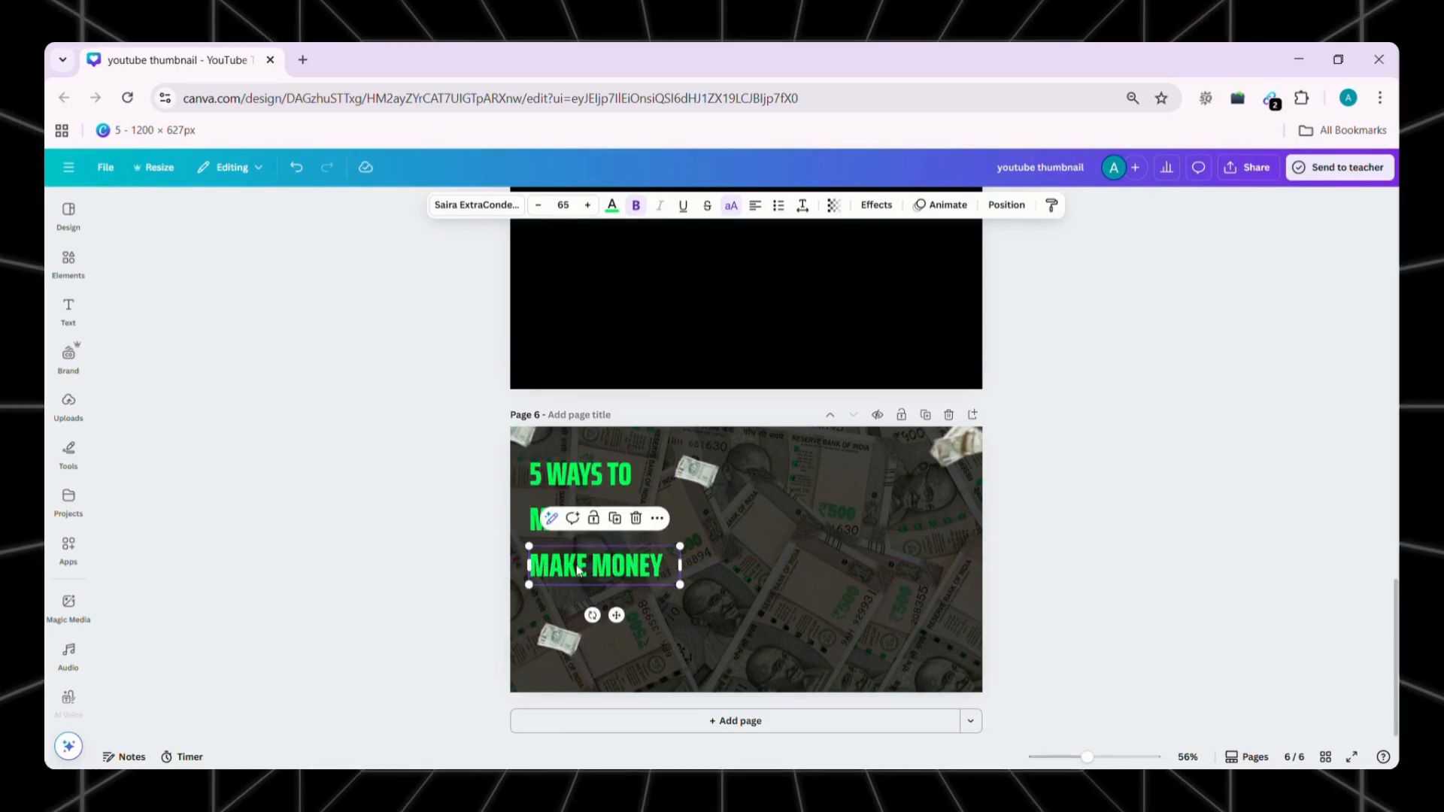
double_click(583, 571)
type("WITH CANVA")
key("BackSpace")
type("A")
left_click(477, 538)
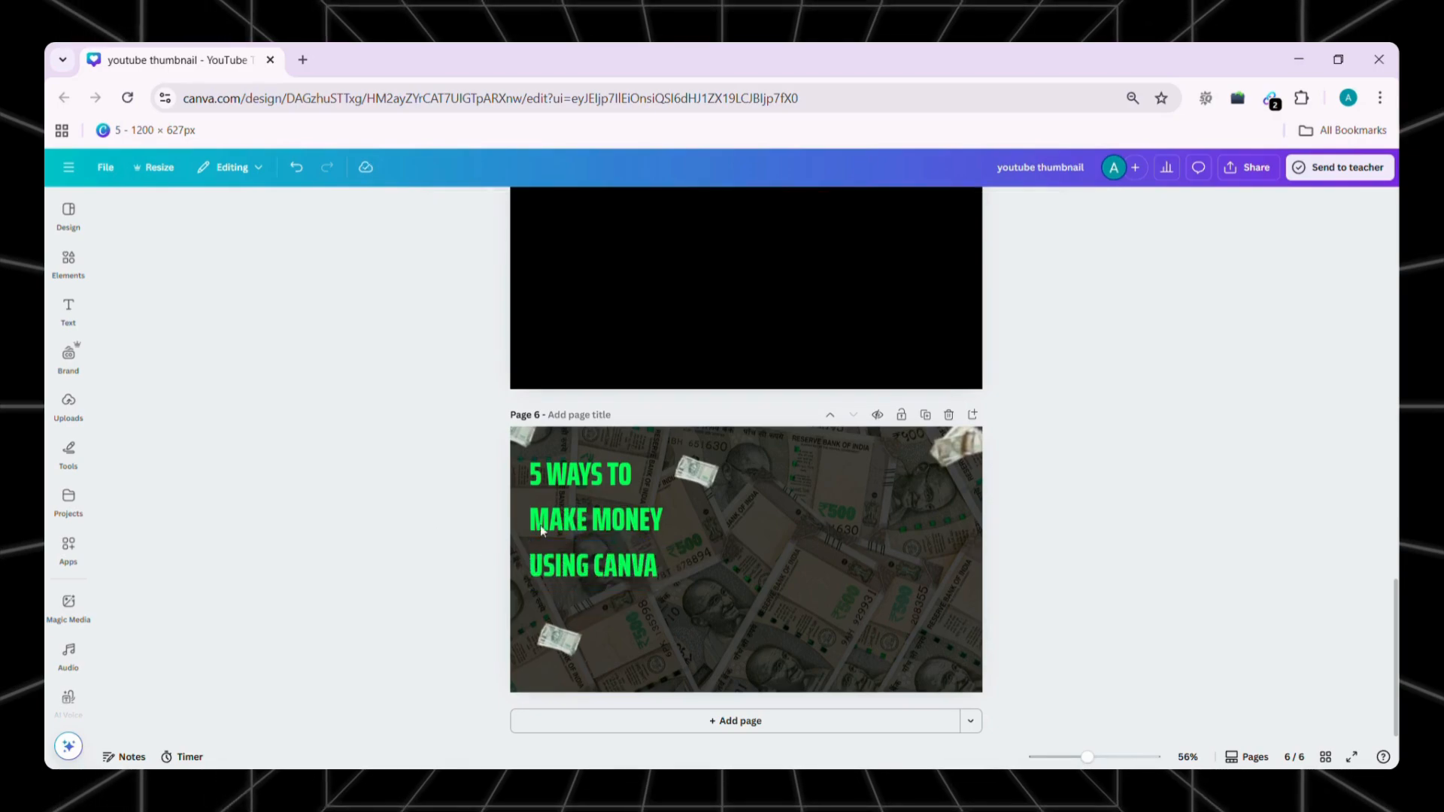
Apply the Neon text effect to "MAKE MONEY" with an intensity of 100
left_click(594, 519)
left_click(876, 204)
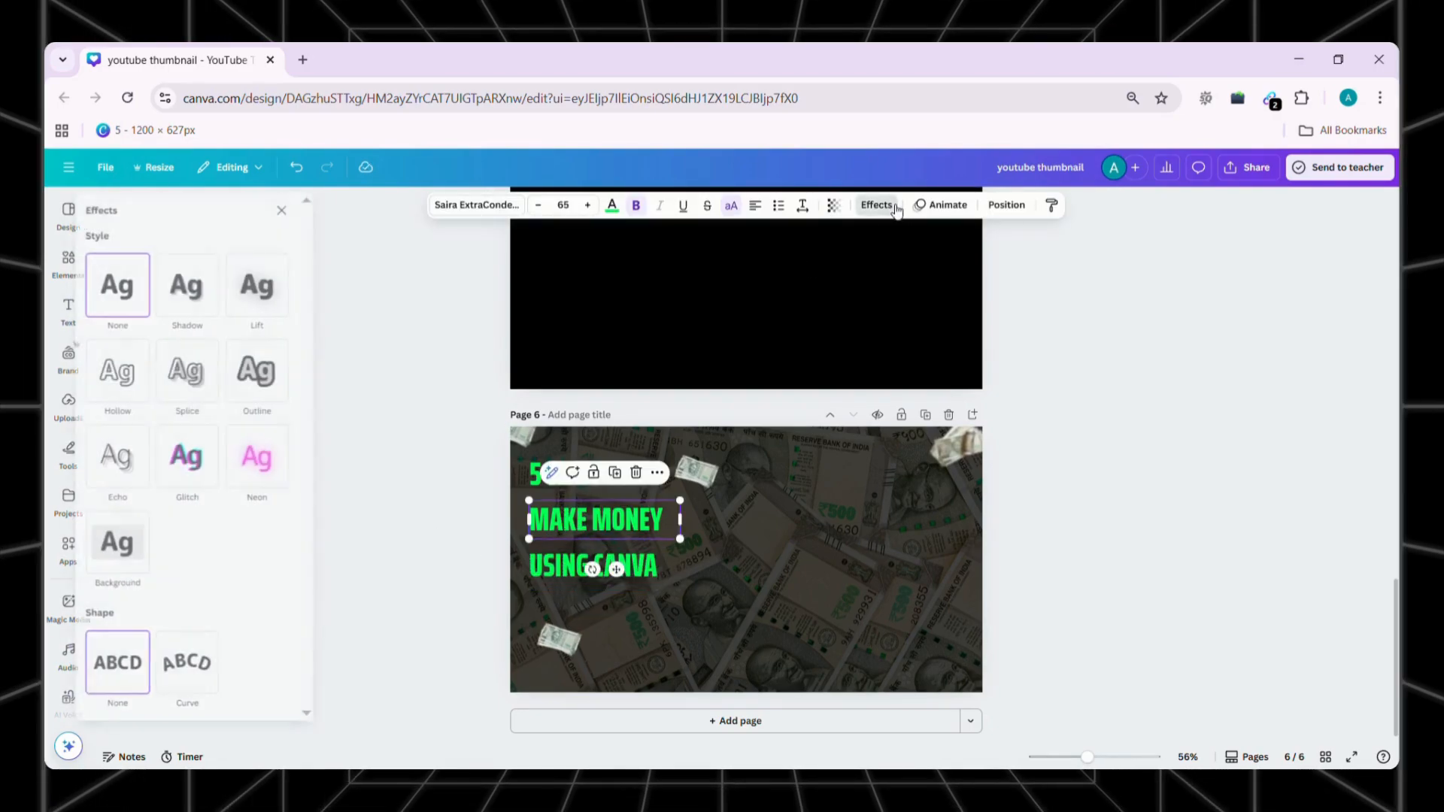
left_click(293, 463)
left_click_drag(284, 511, 293, 507)
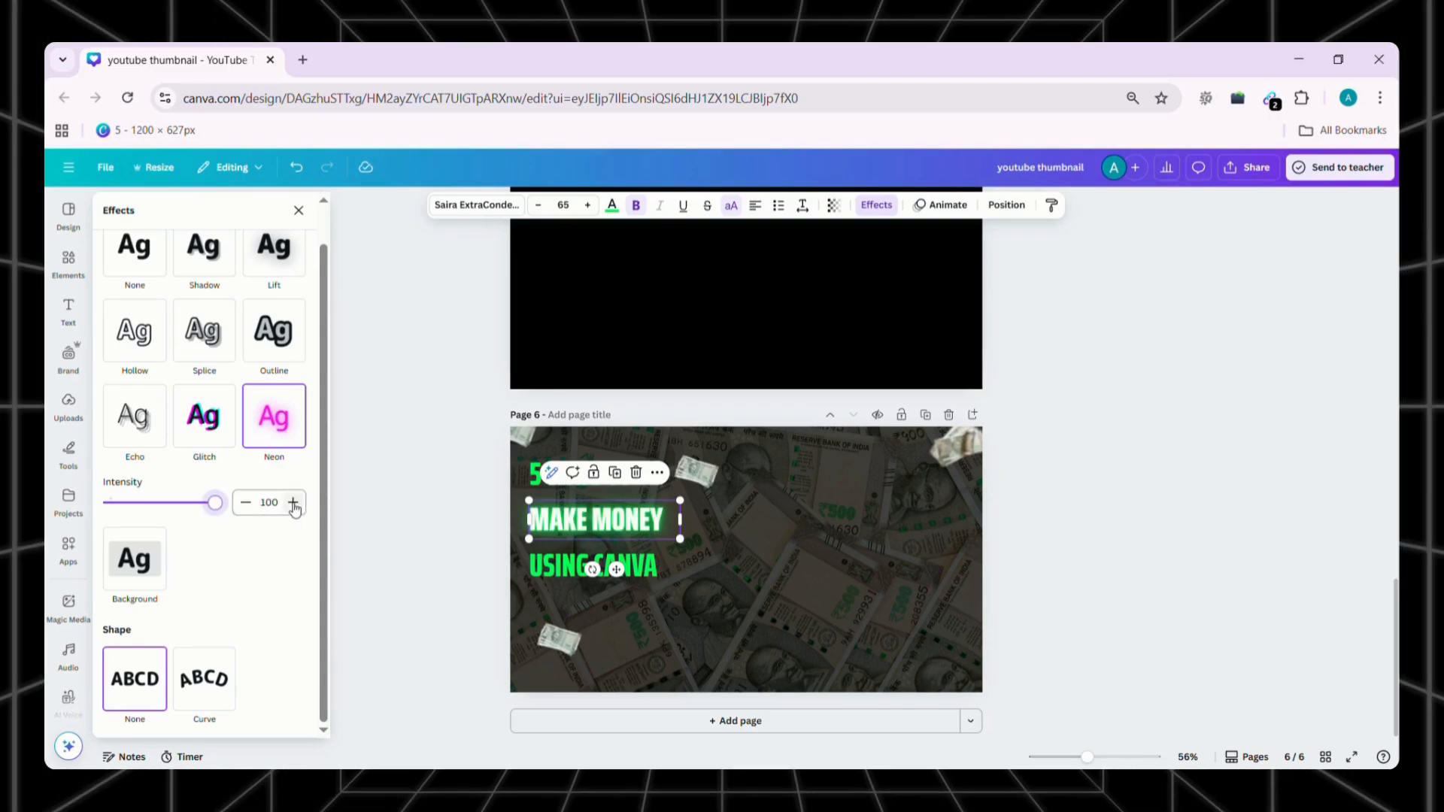
Enlarge "MAKE MONEY" to about font size 123 and space the three headline lines evenly without overlap
left_click_drag(680, 539, 829, 578)
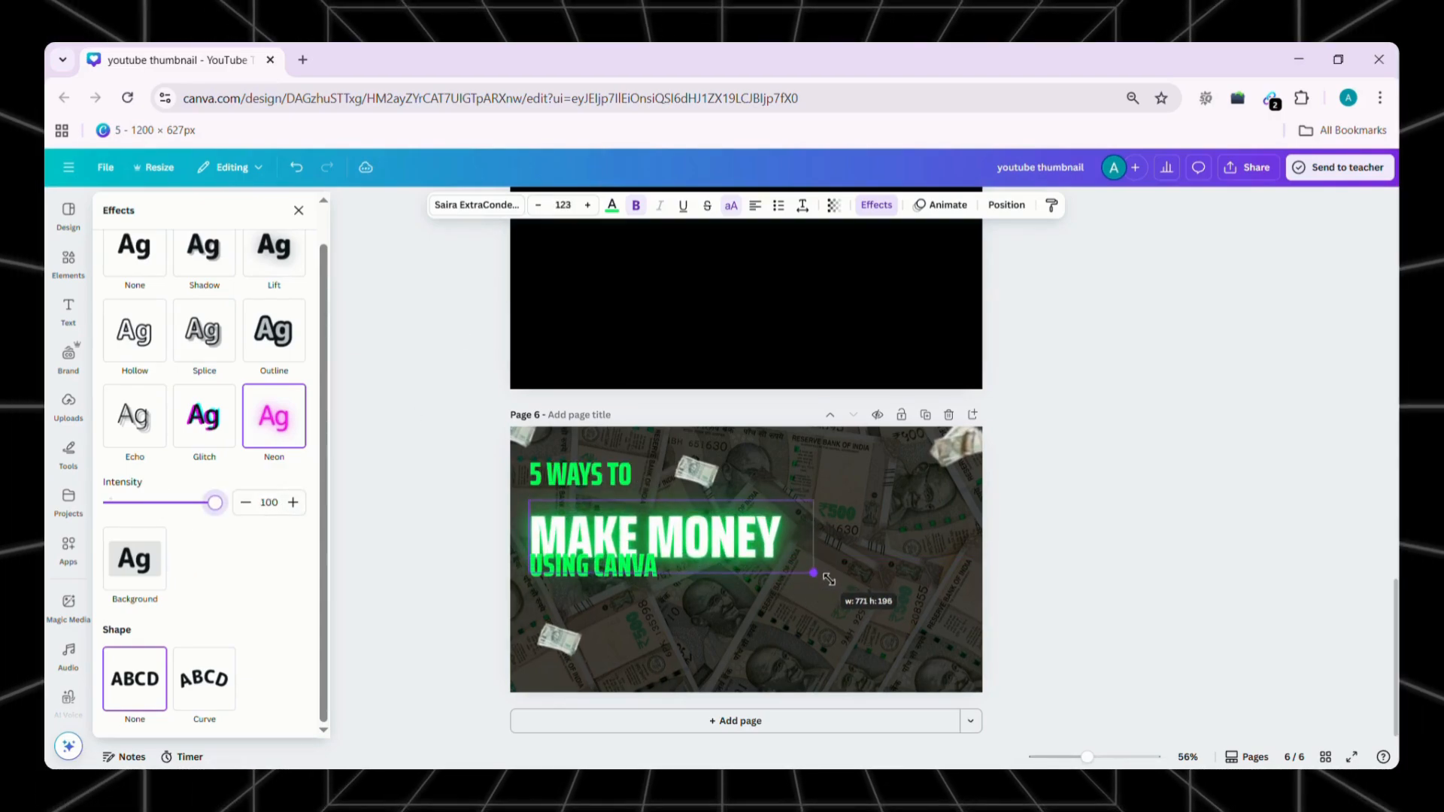
left_click(1033, 545)
left_click(707, 539)
left_click(622, 566)
left_click(1032, 545)
left_click(715, 549)
left_click_drag(716, 550, 715, 536)
left_click(1033, 545)
left_click_drag(608, 576, 608, 584)
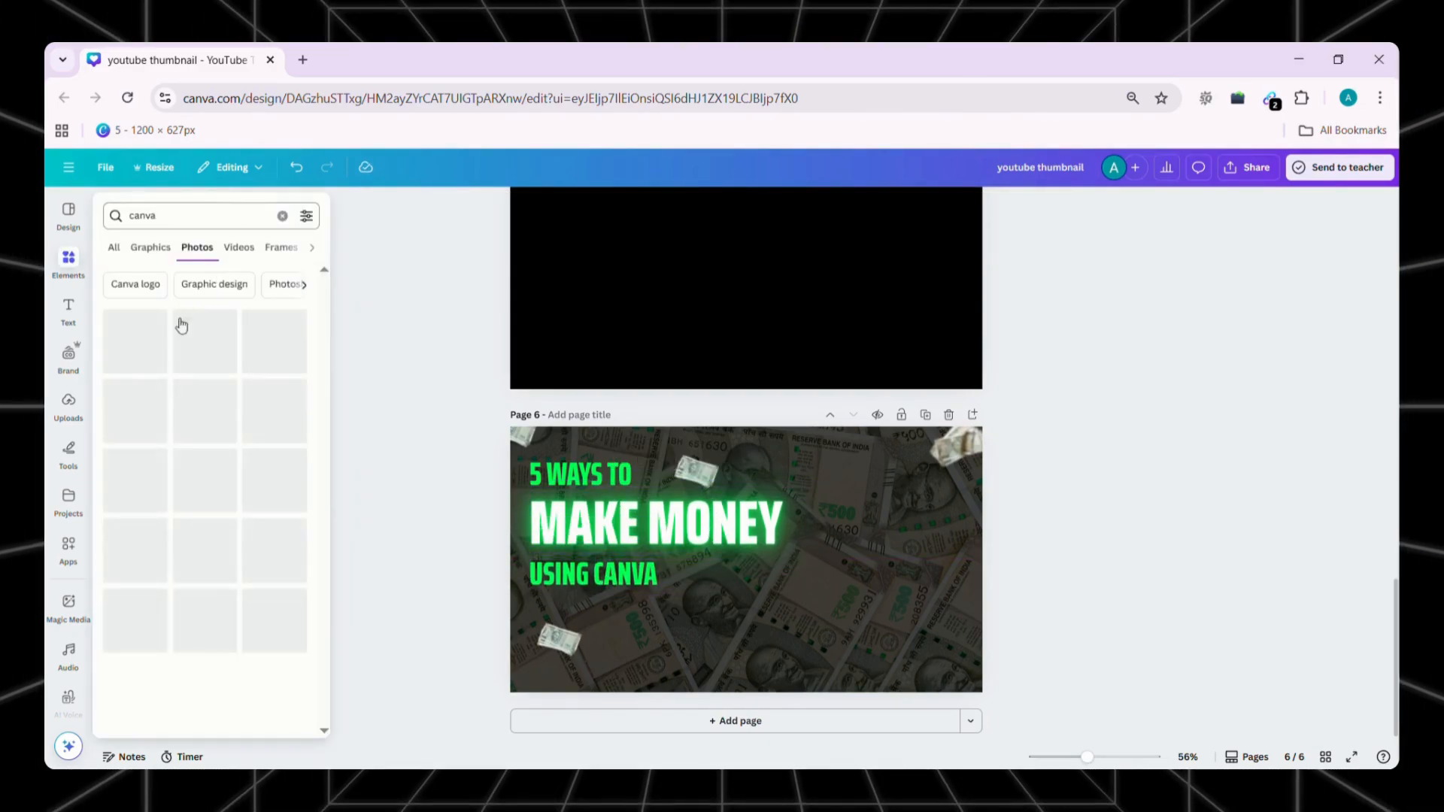
Add the round Canva logo, shrink and tilt it slightly, and place it above the end of "MAKE MONEY"
left_click(156, 581)
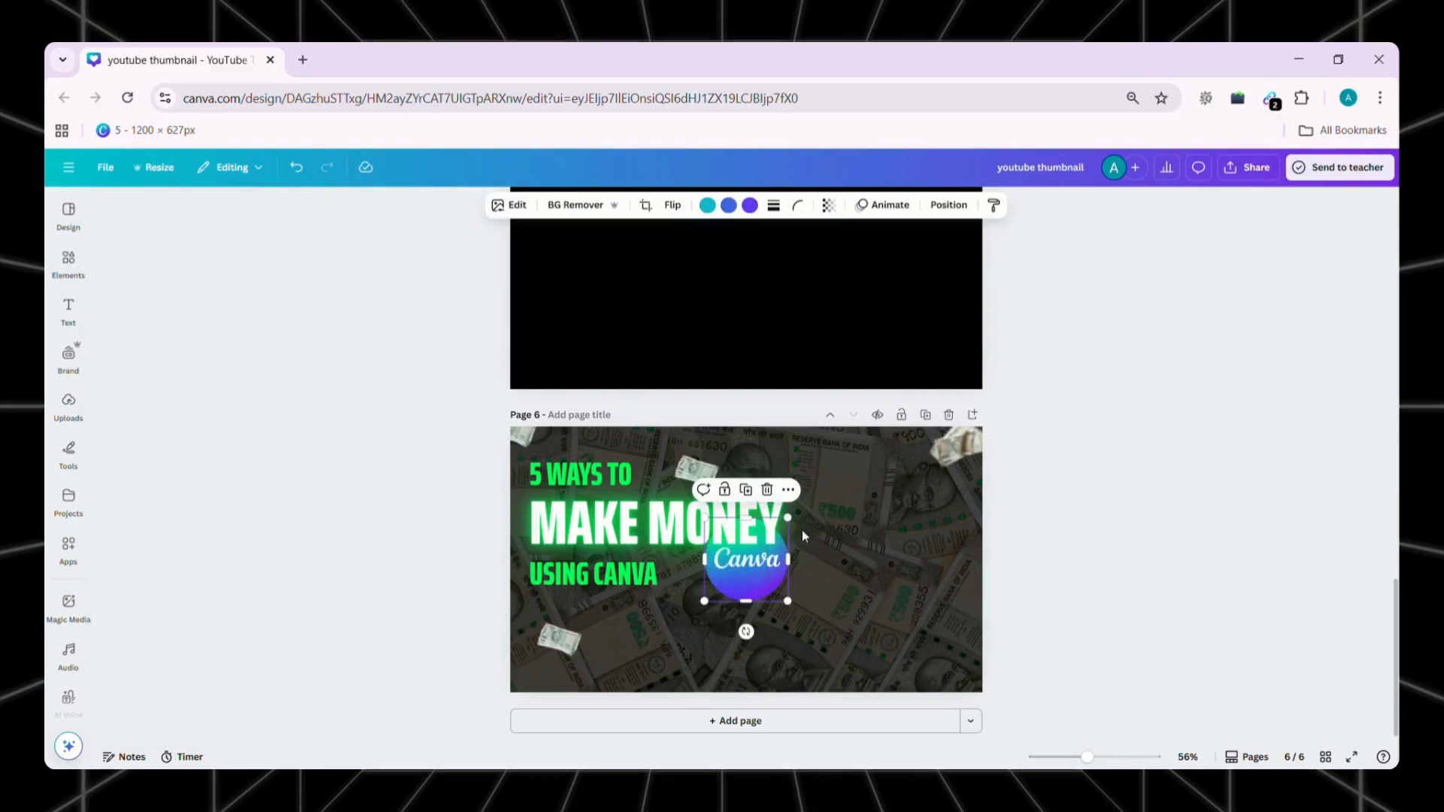
left_click_drag(749, 570, 821, 503)
left_click_drag(836, 551, 836, 551)
left_click_drag(840, 519, 832, 508)
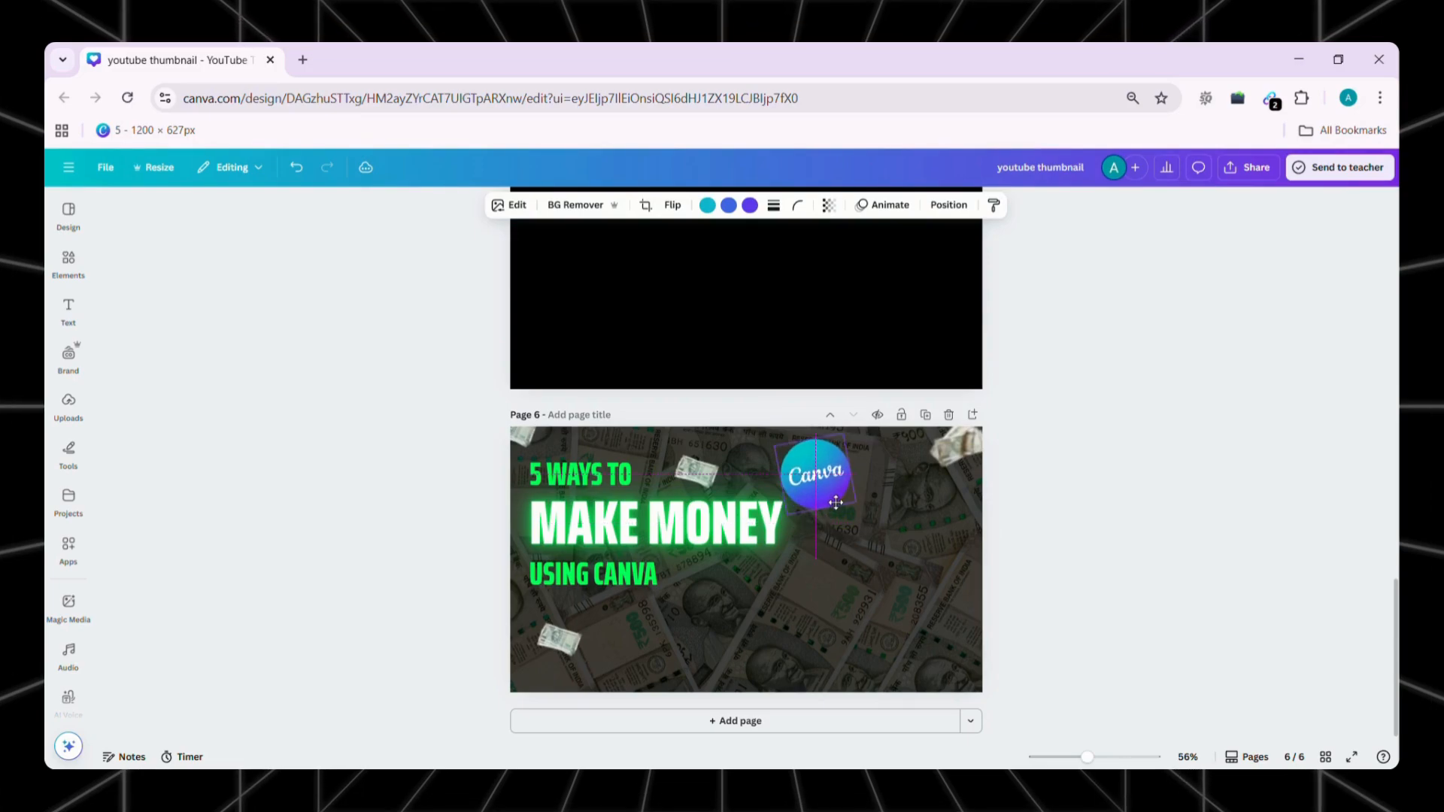
Search the photos for "shocked face" and place the background-free woman holding cash at the page's lower right
left_click(65, 277)
double_click(219, 219)
type("shocked m")
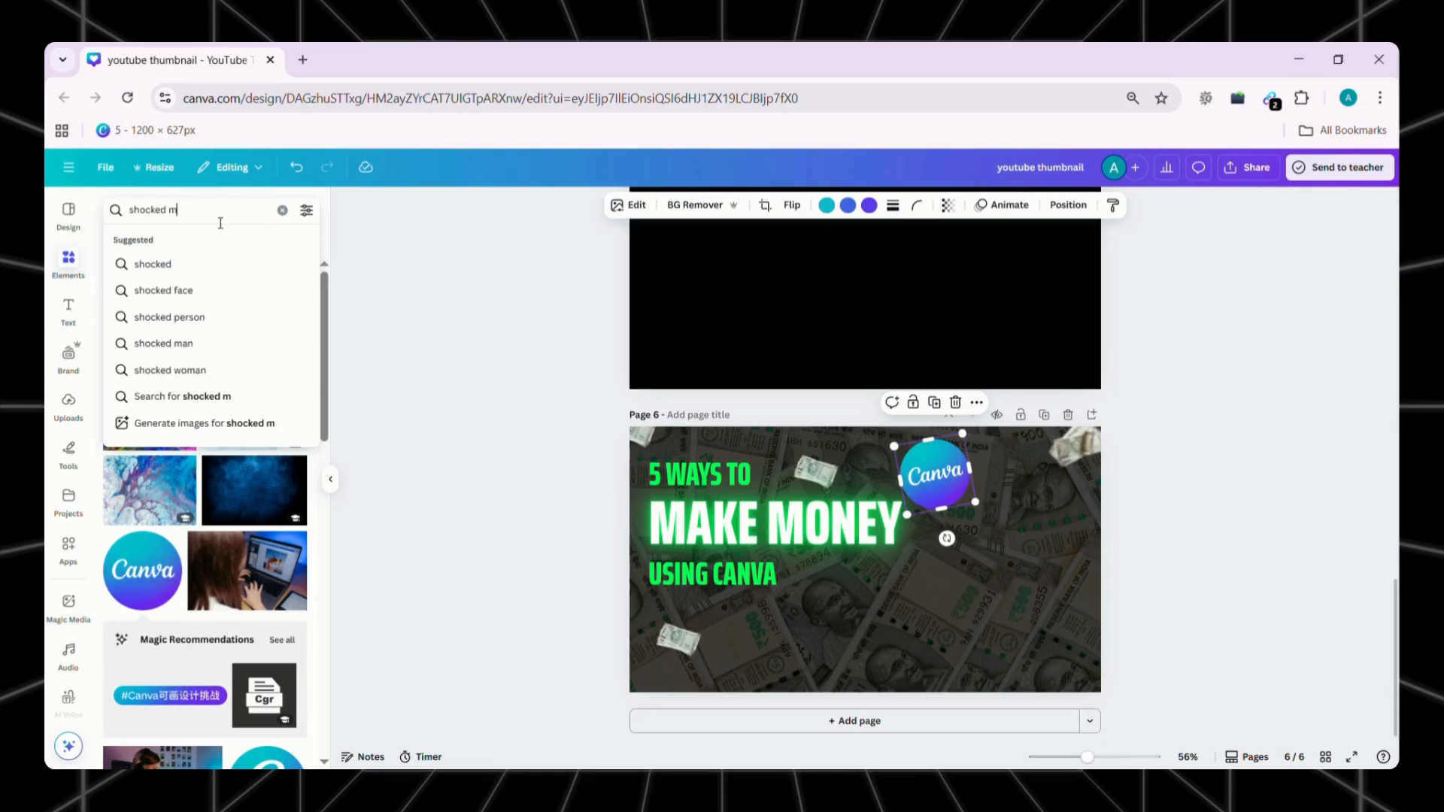
key("BackSpace")
type("face")
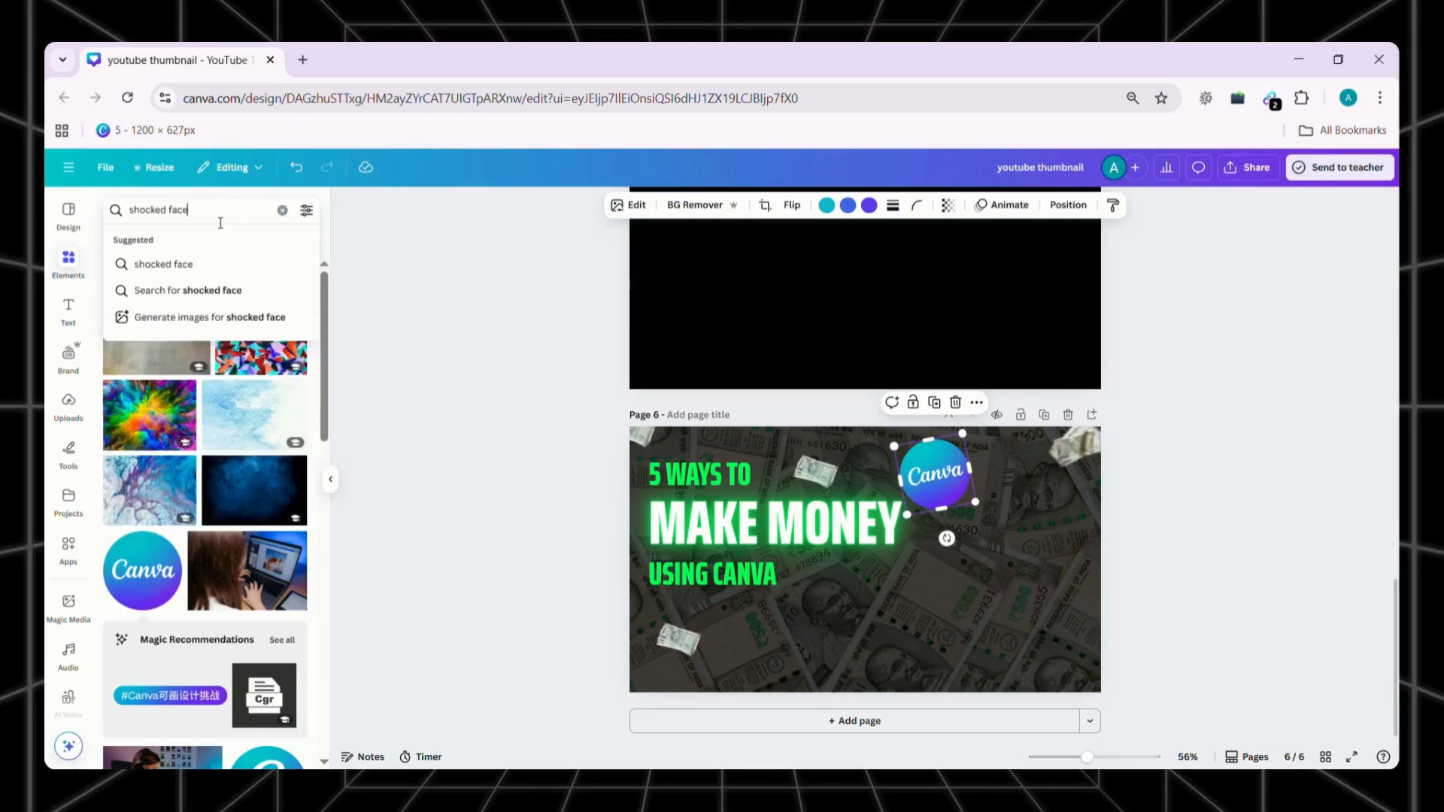
key("Return")
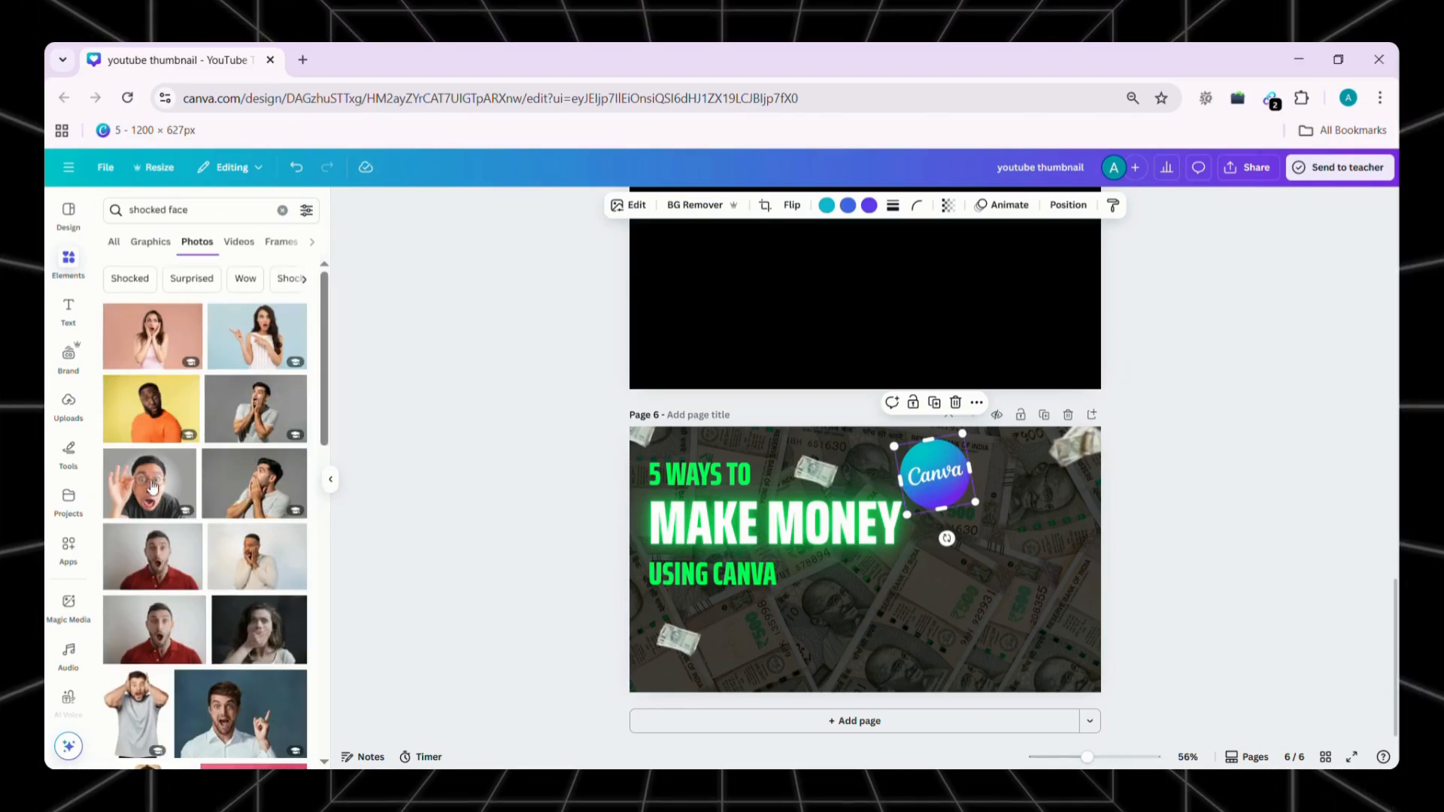
scroll(198, 507, "down", 5)
scroll(198, 507, "down", 10)
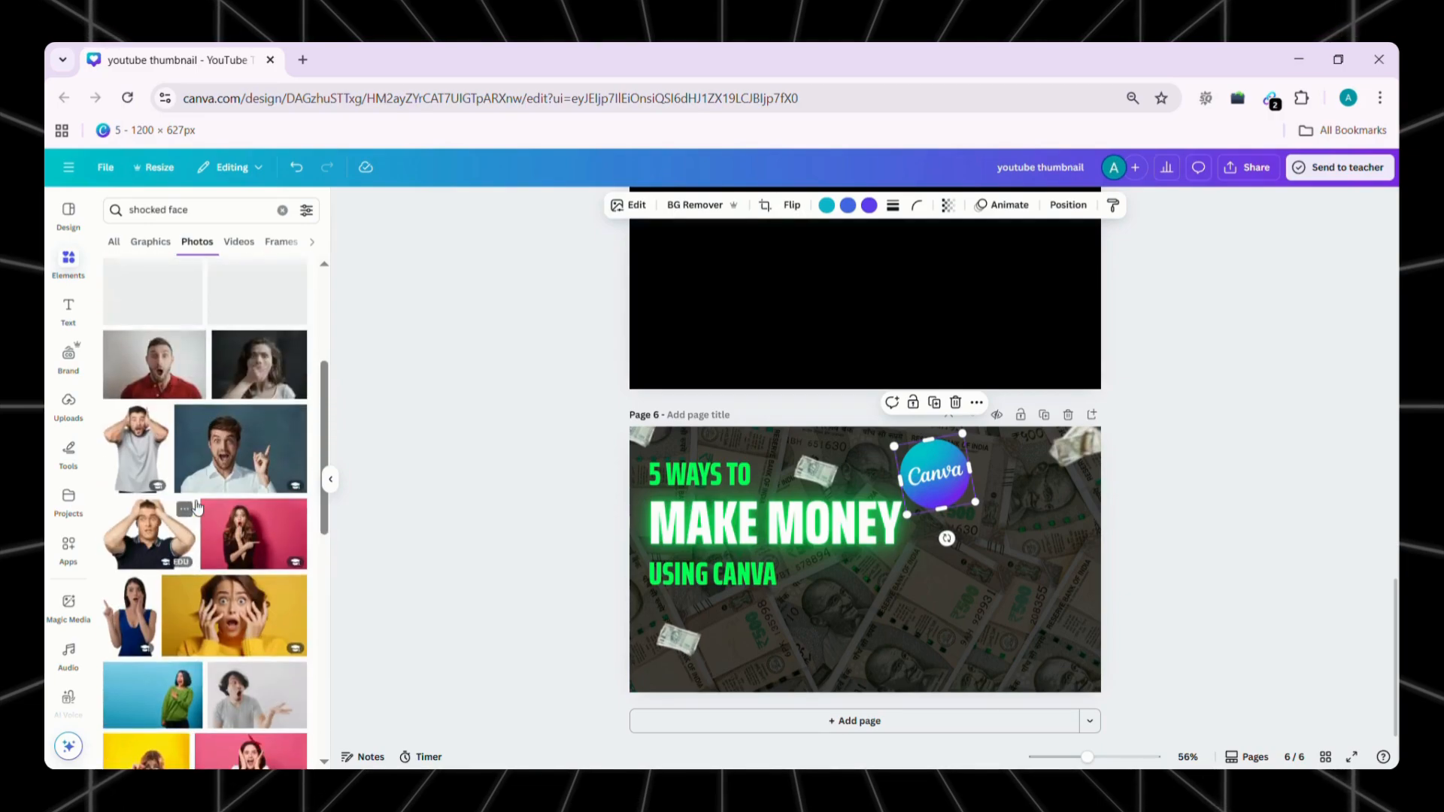
scroll(198, 507, "down", 5)
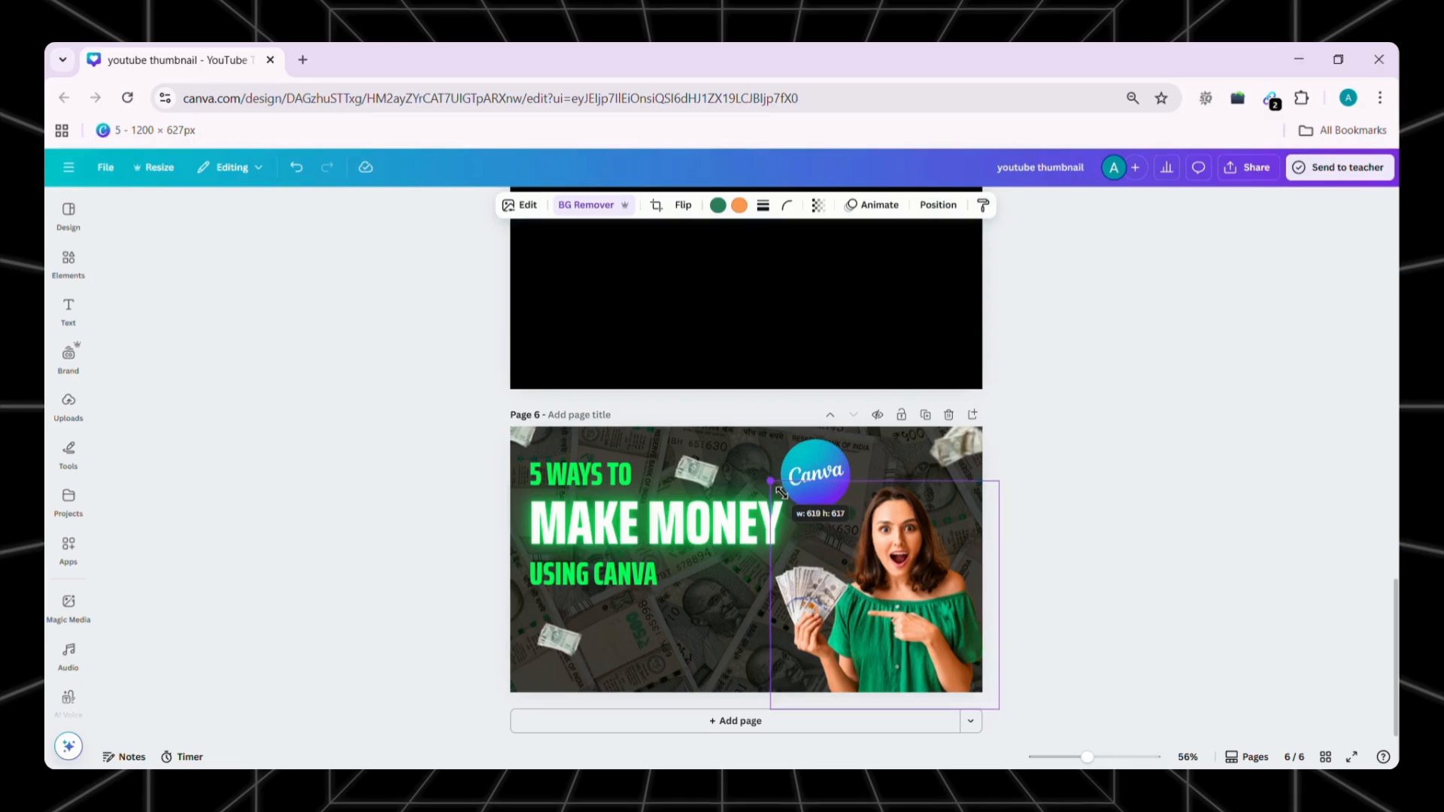
left_click_drag(781, 491, 783, 494)
Apply a Glow shadow to the woman's image and change the glow color to white
left_click(528, 209)
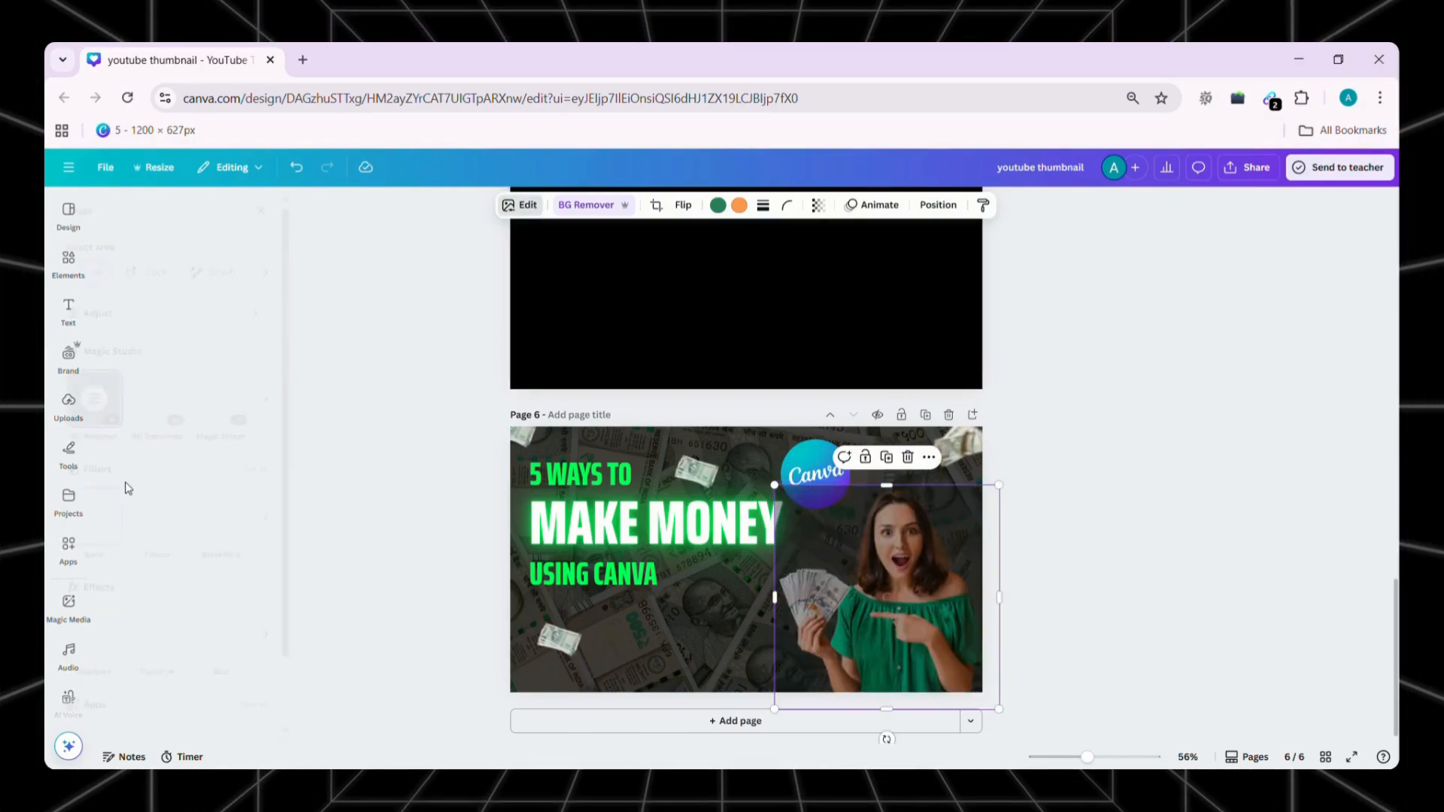
scroll(126, 482, "down", 1)
left_click(131, 553)
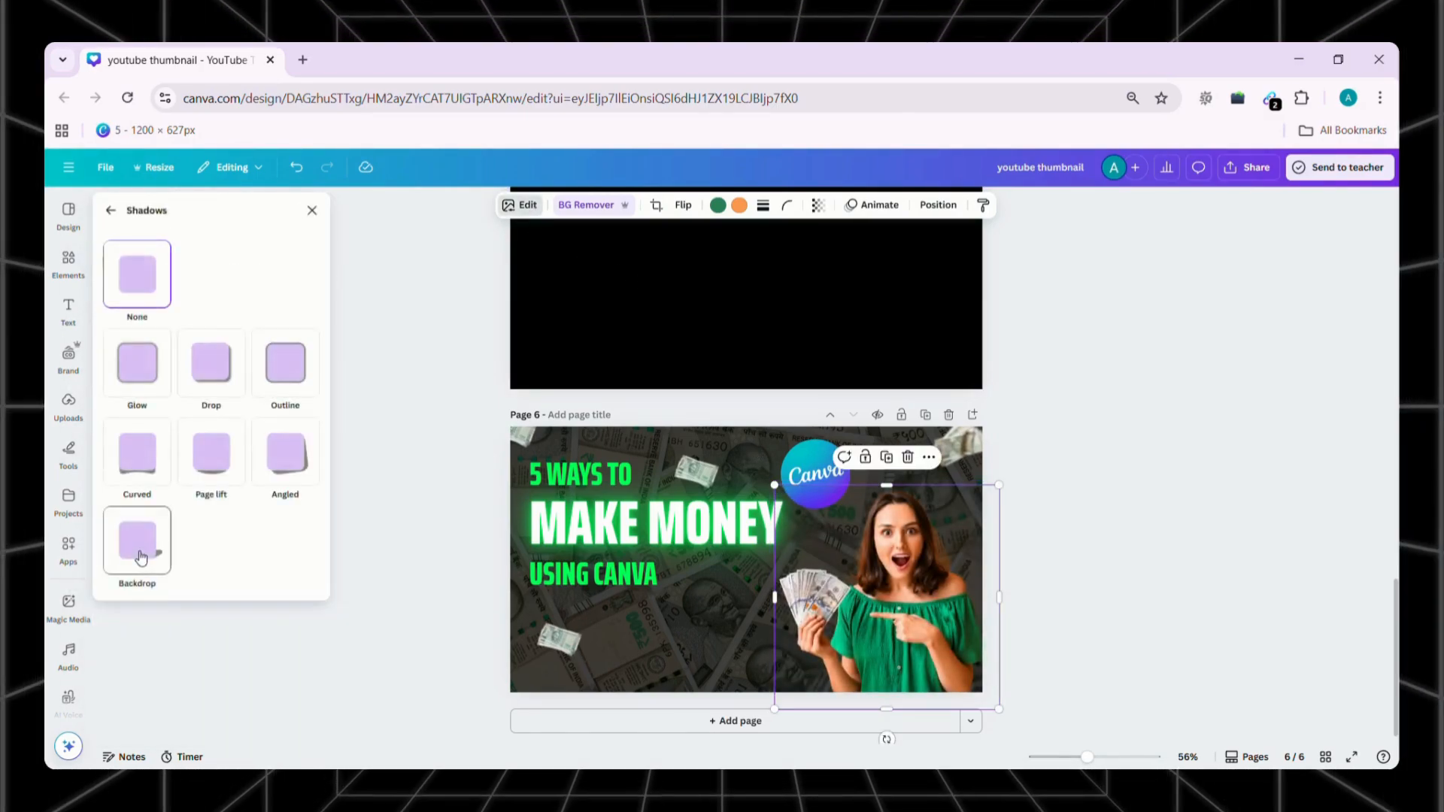
left_click(147, 376)
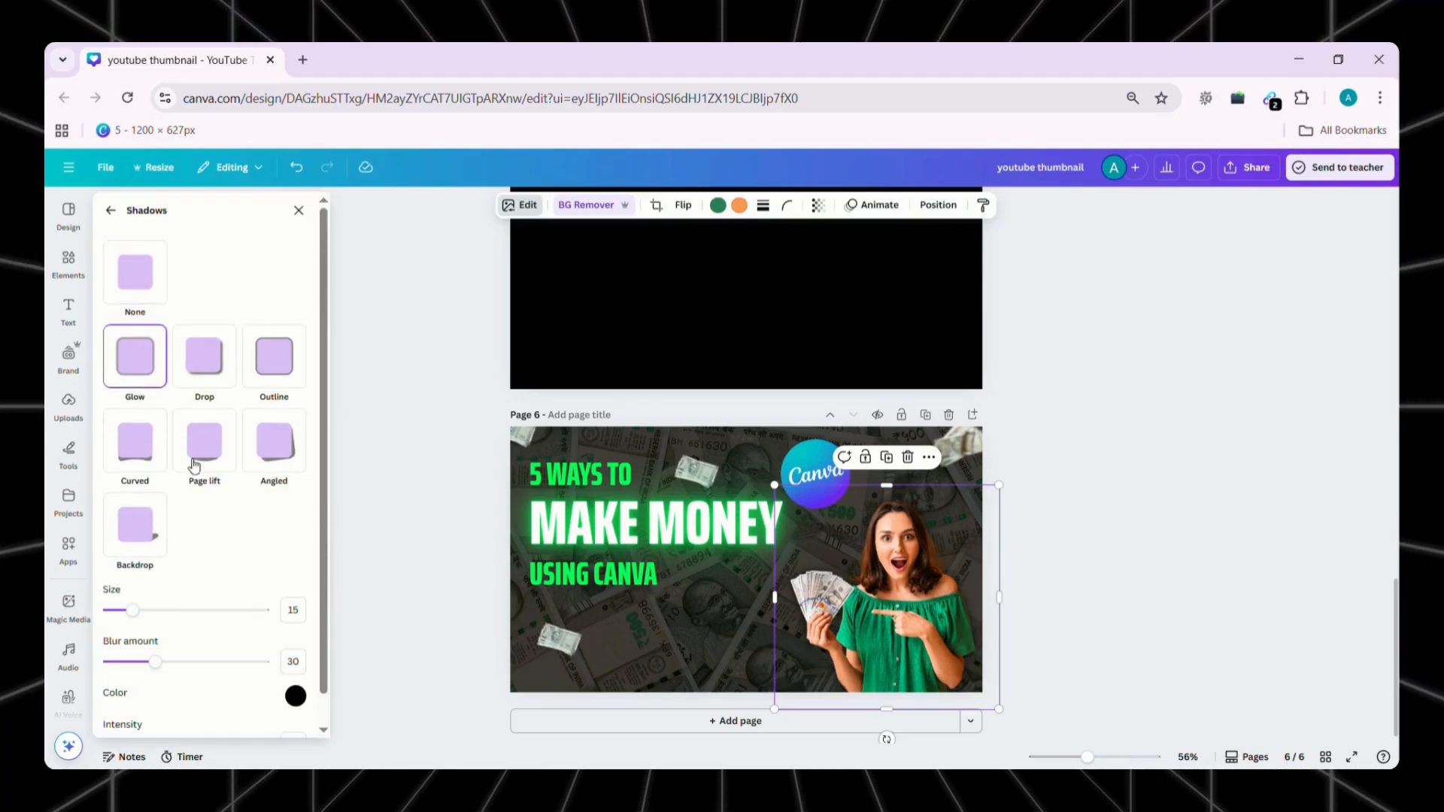
scroll(221, 656, "down", 1)
left_click(305, 667)
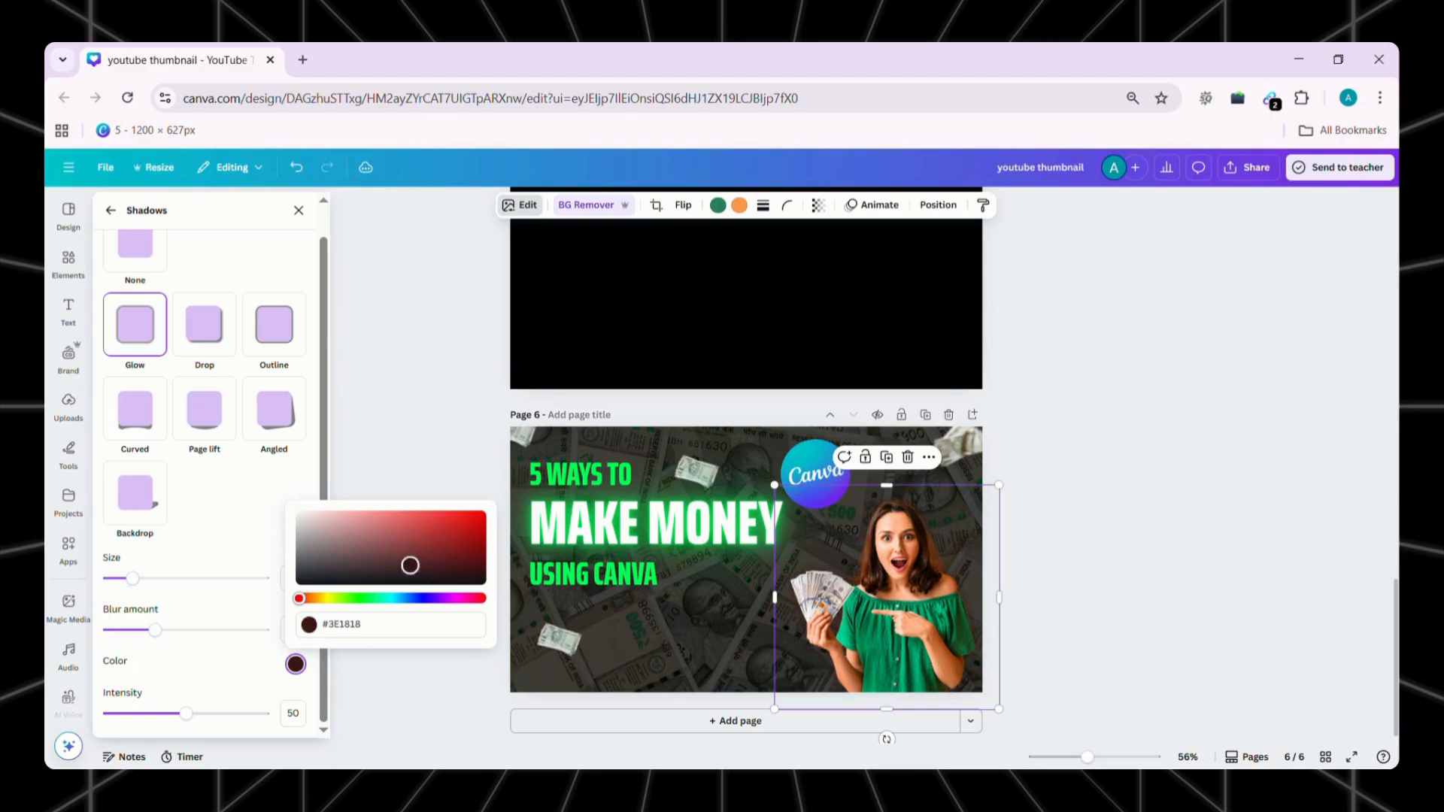
Set the woman's glow size to 42 and its blur amount to 100
mouse_move(132, 580)
left_mouse_down()
mouse_move(171, 580)
mouse_move(158, 579)
left_mouse_up()
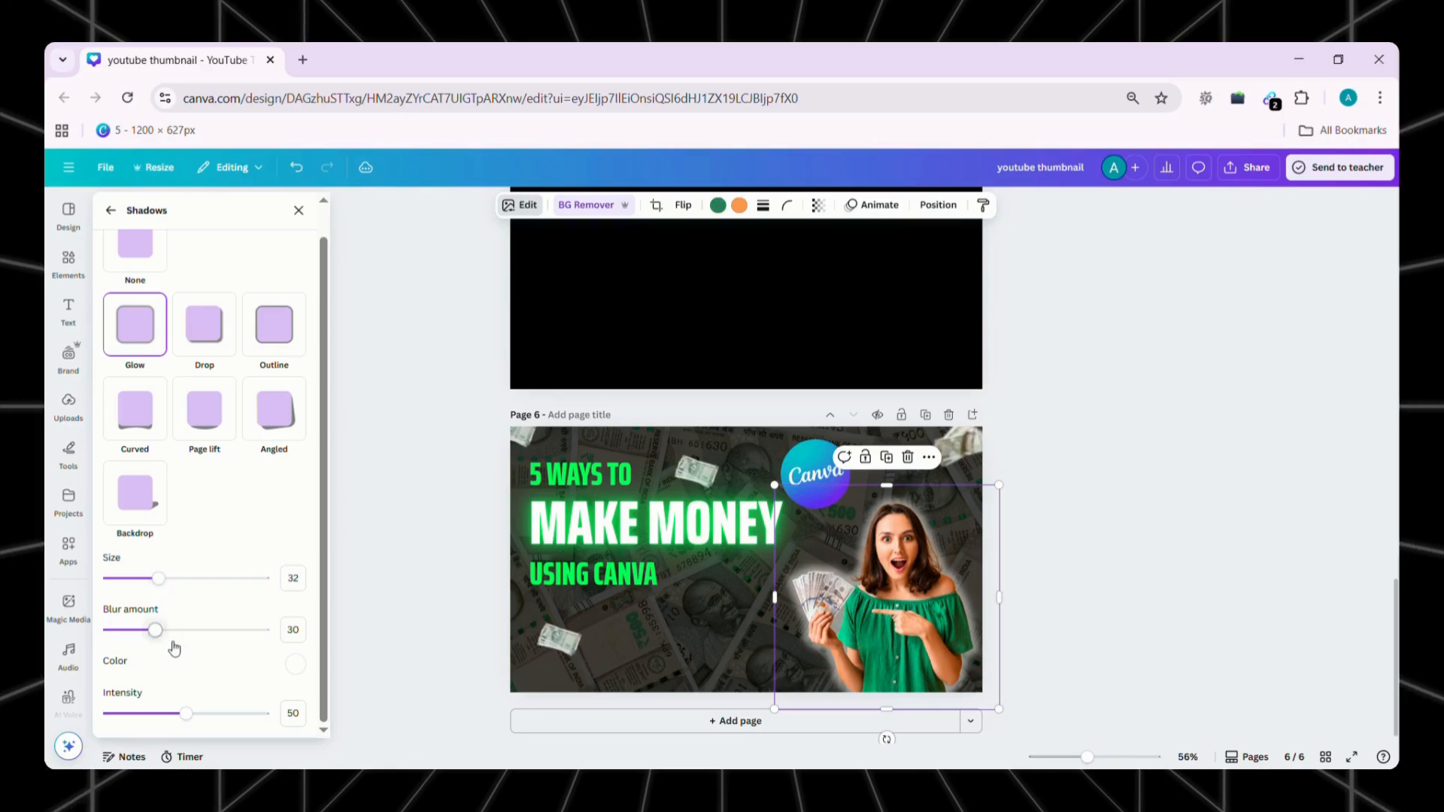
left_click_drag(157, 629, 264, 629)
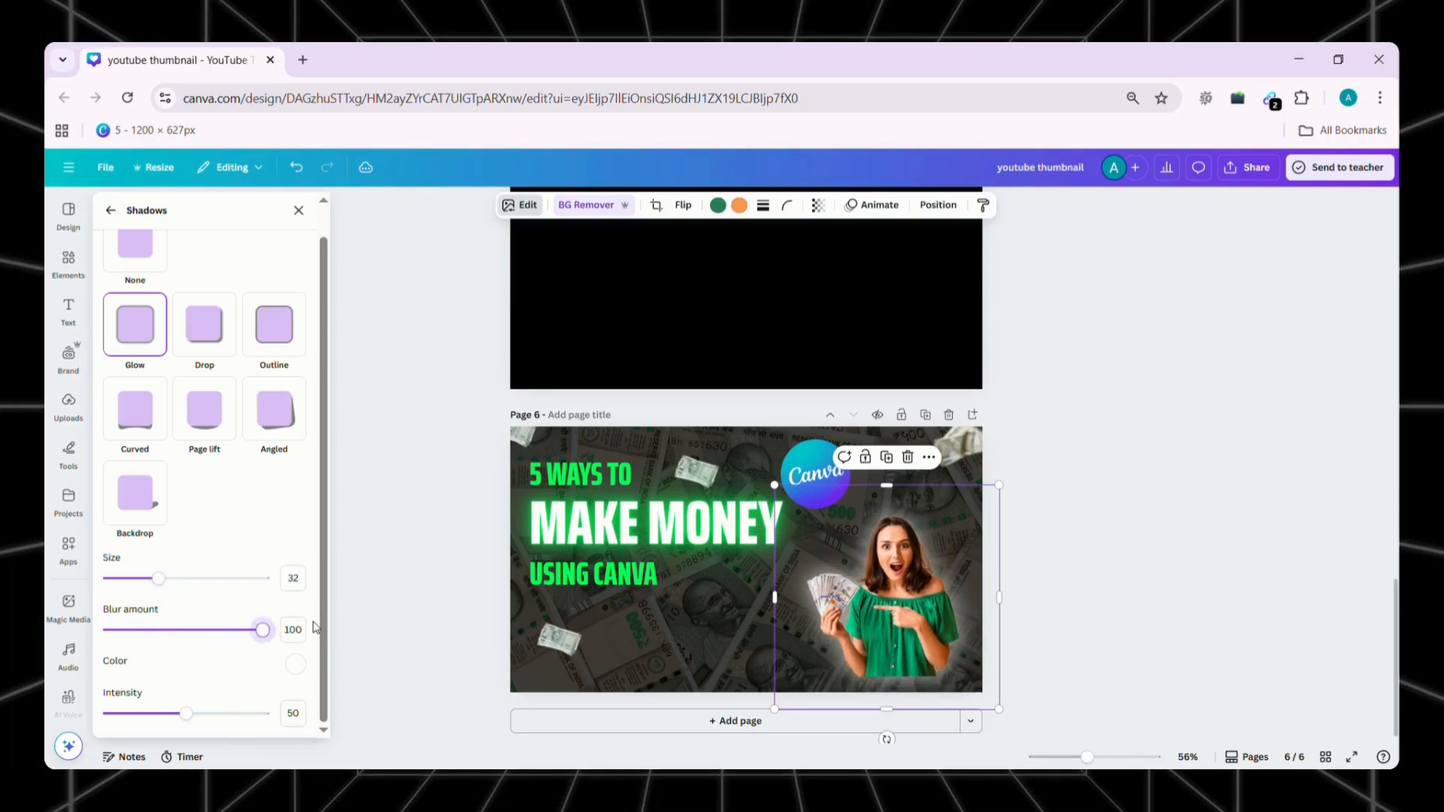
left_click_drag(158, 578, 179, 580)
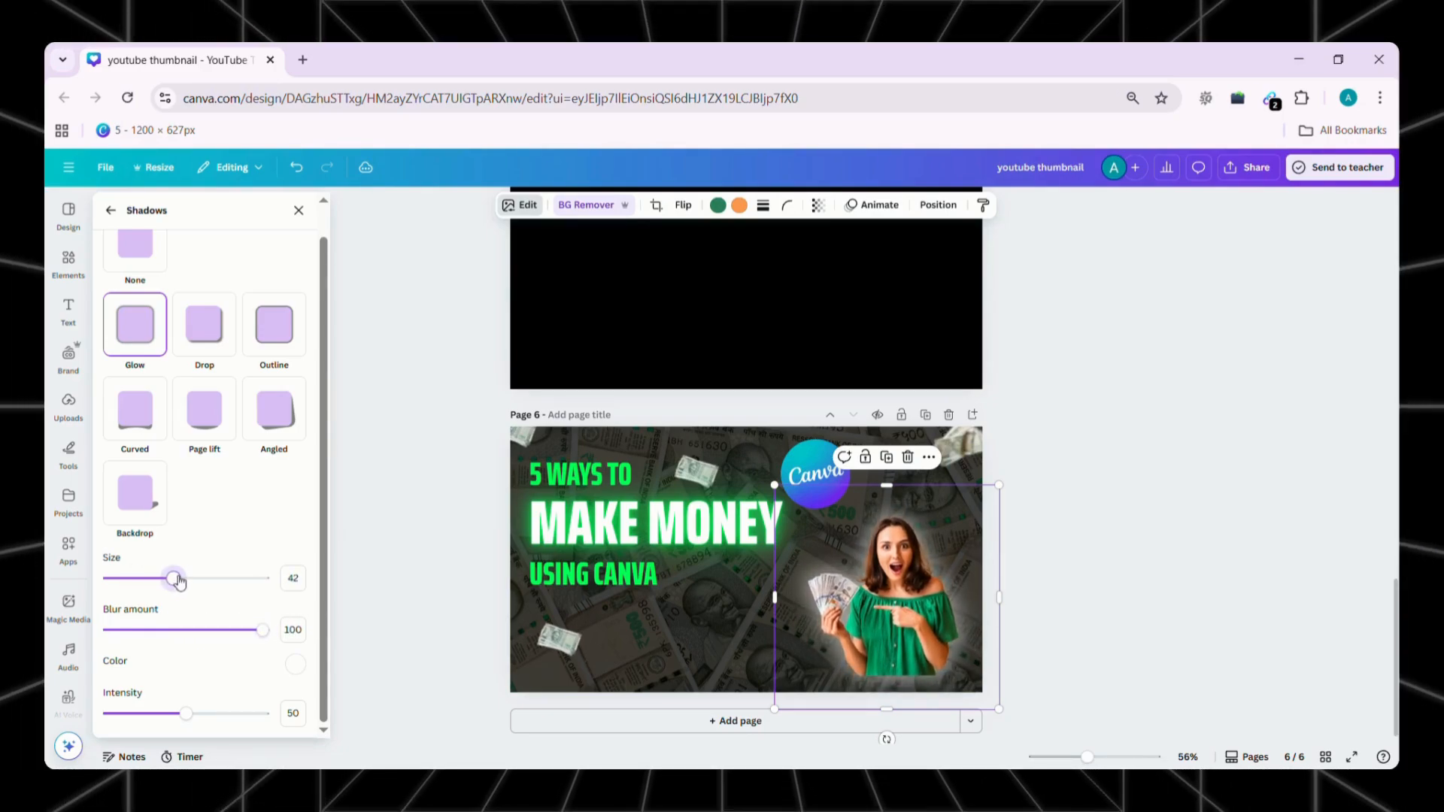
Enlarge the woman's image and reposition it against the page's lower-right corner
left_click_drag(775, 709, 742, 741)
left_click_drag(973, 579, 999, 567)
left_click(128, 328)
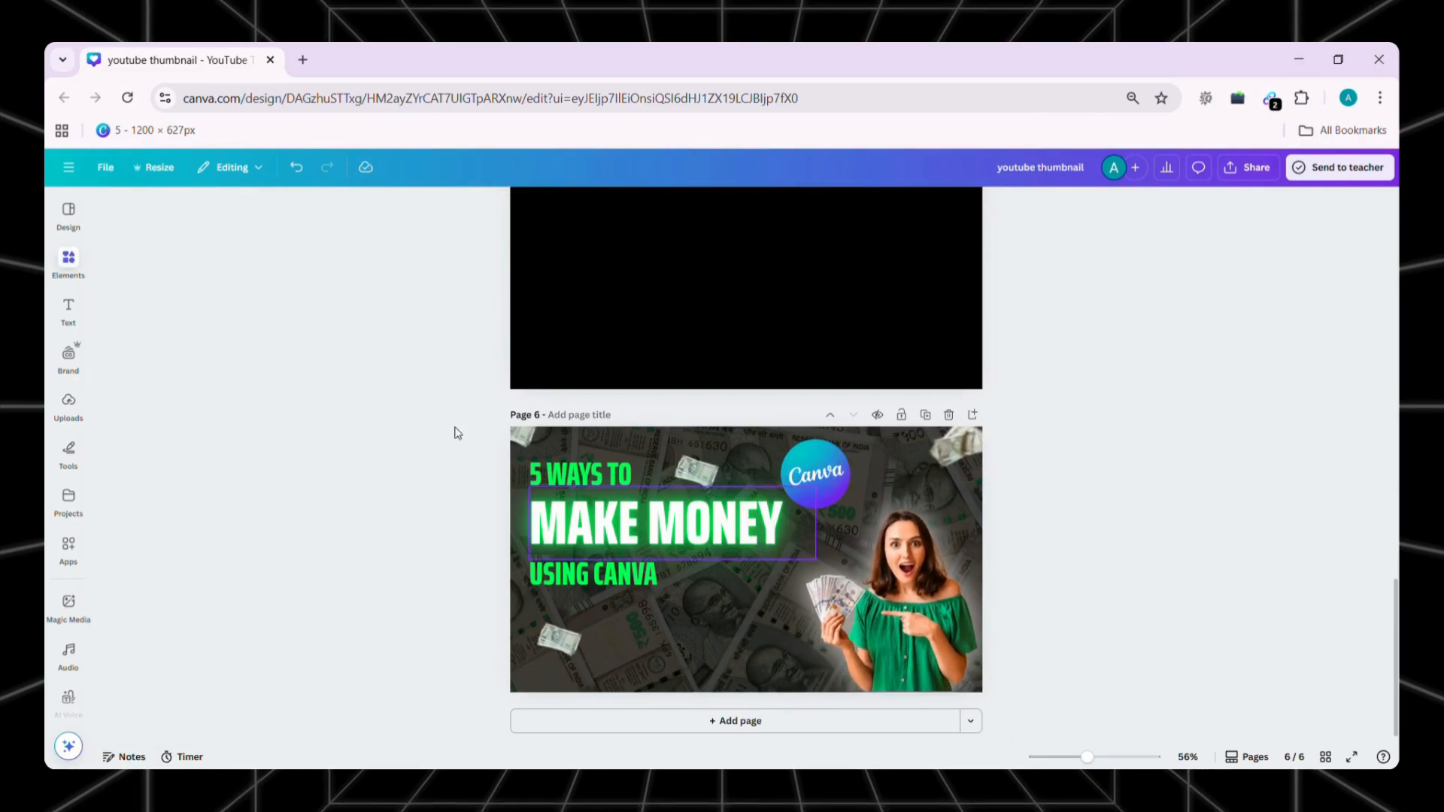
Search the graphics for "hand with phone" and place a hand holding a blank-screen phone between the headline and the woman
mouse_move(68, 263)
left_click(235, 216)
key("ctrl+a")
type("hand with phone")
key("Return")
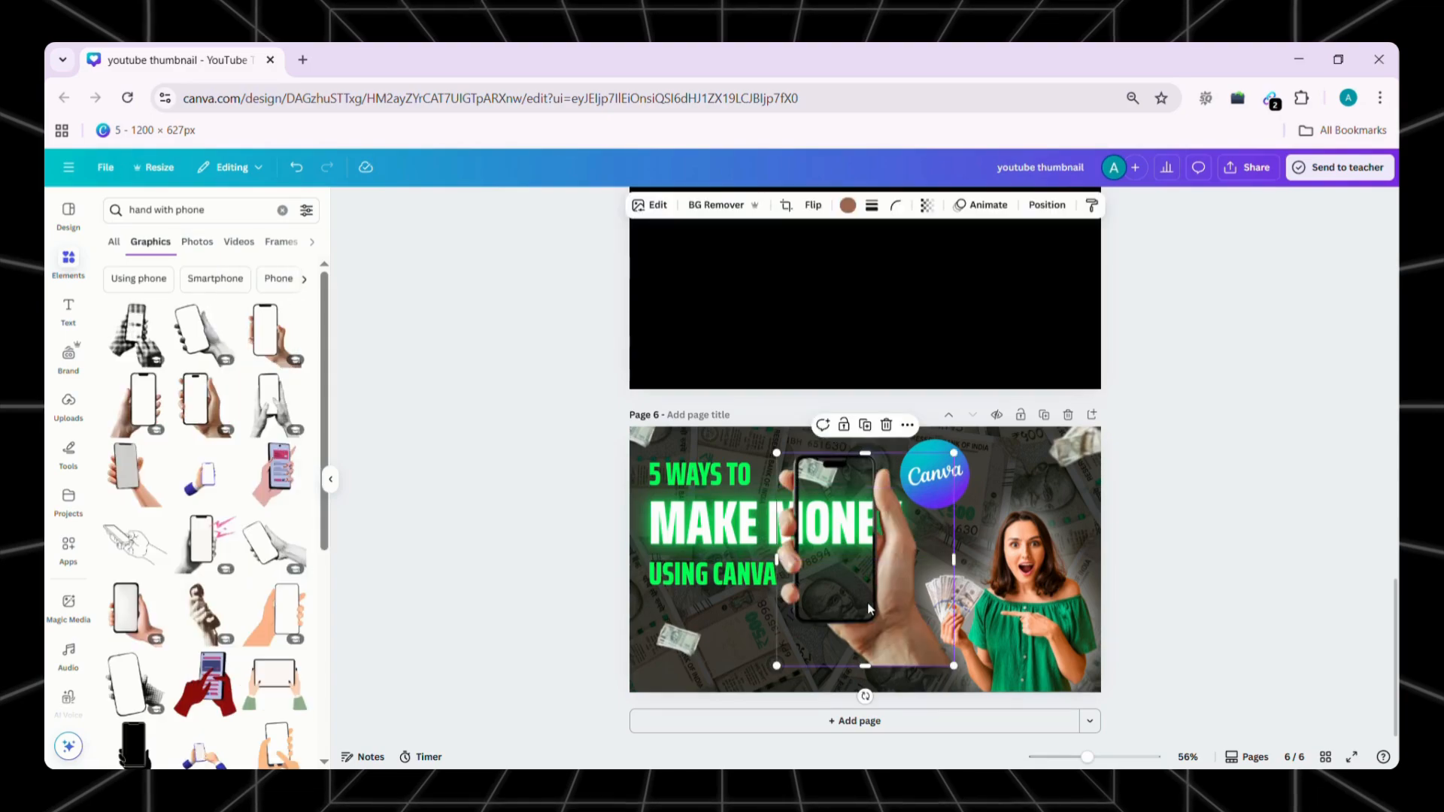
left_click_drag(871, 616, 886, 679)
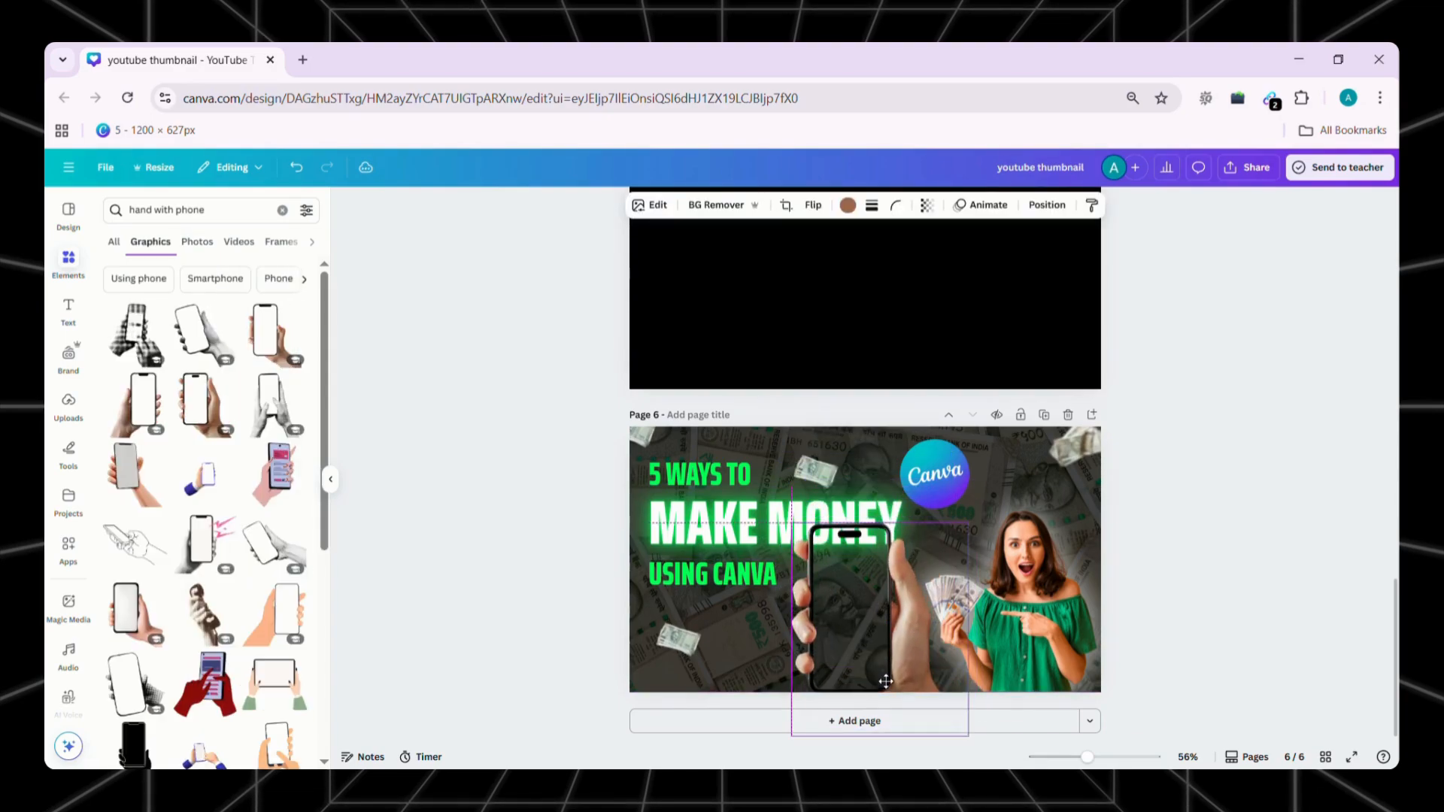
Place a phone frame over the held phone, resize it to match the phone's outline, and fill its screen with white
scroll(174, 532, "down", 1)
scroll(174, 532, "up", 1)
left_click(117, 242)
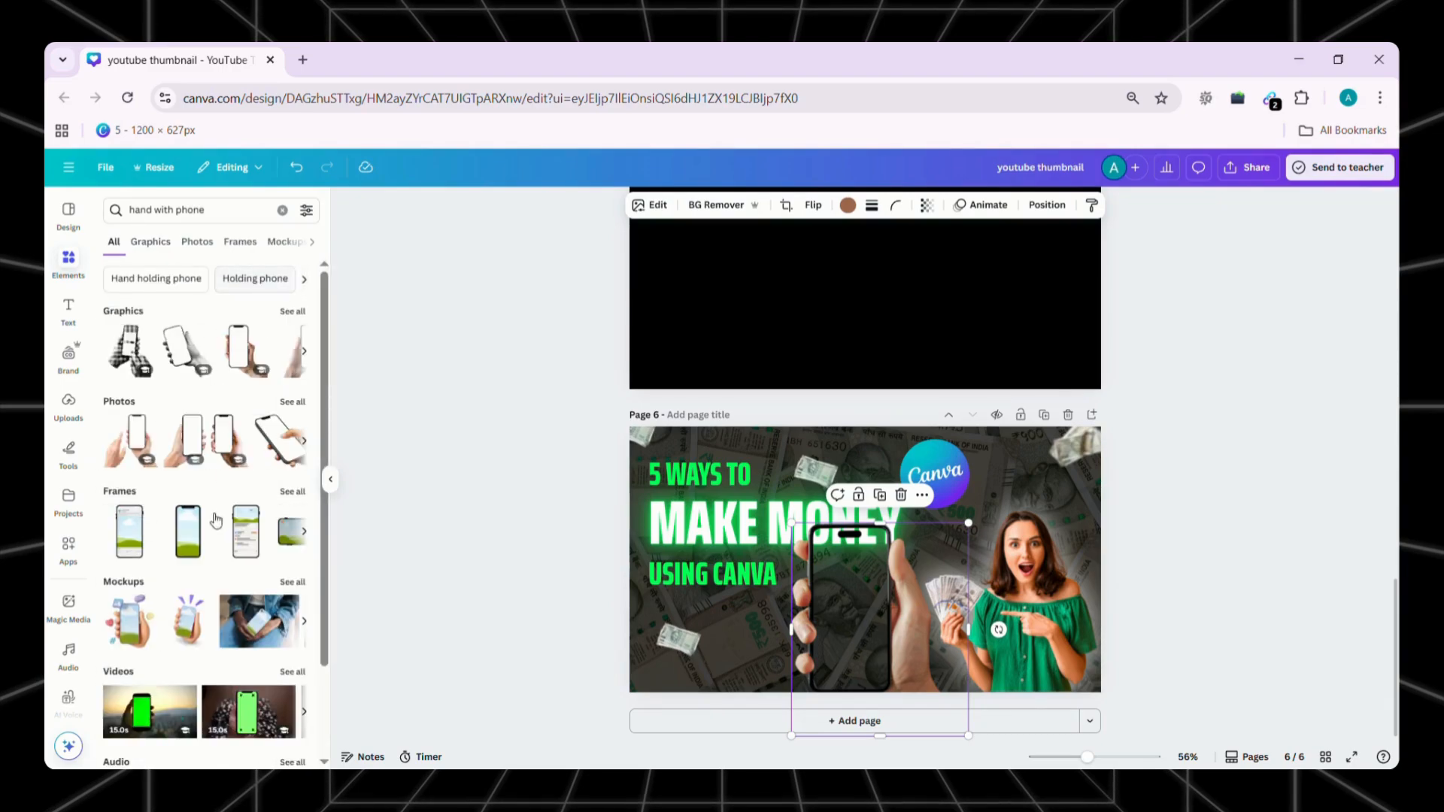
left_click_drag(185, 526, 859, 570)
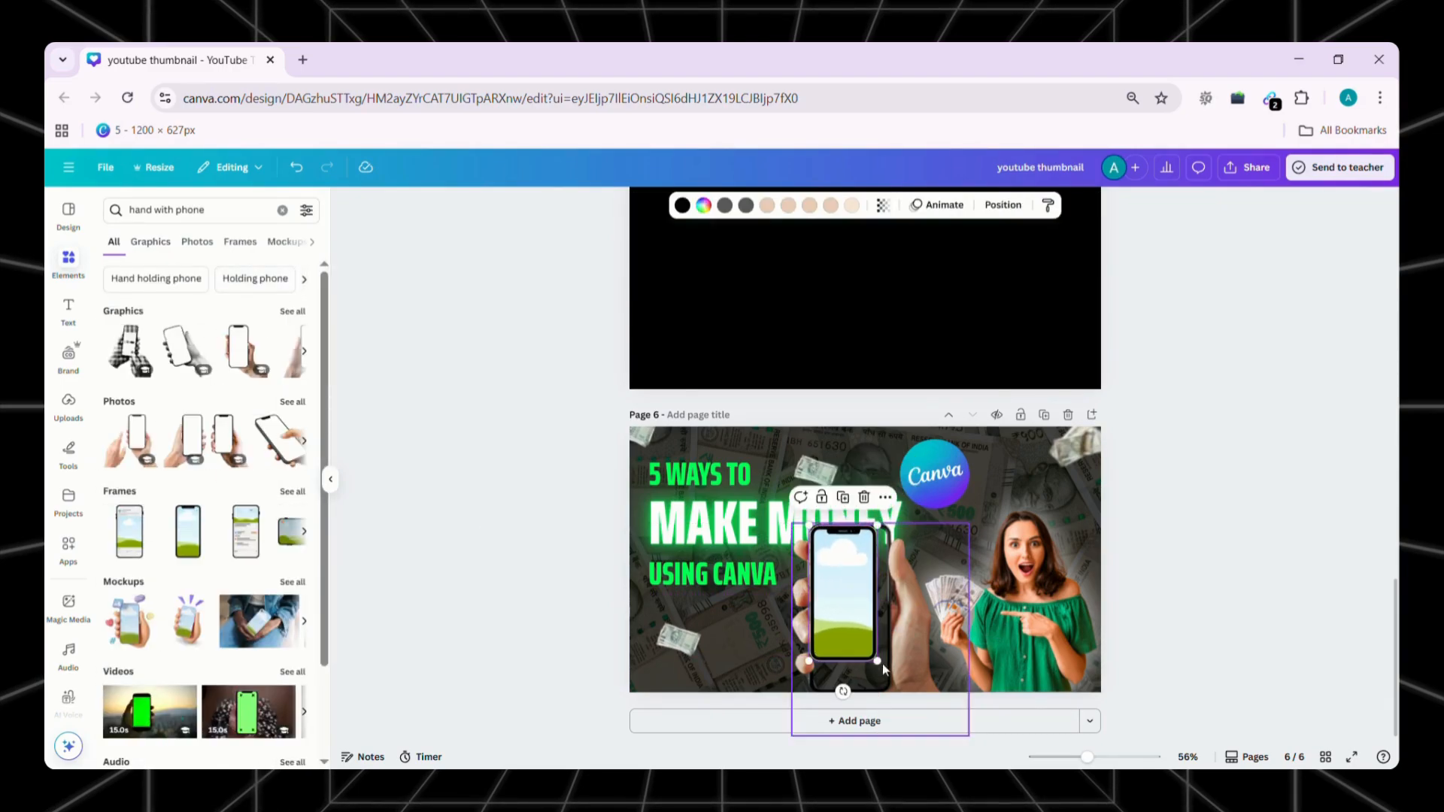
left_click_drag(899, 679, 917, 698)
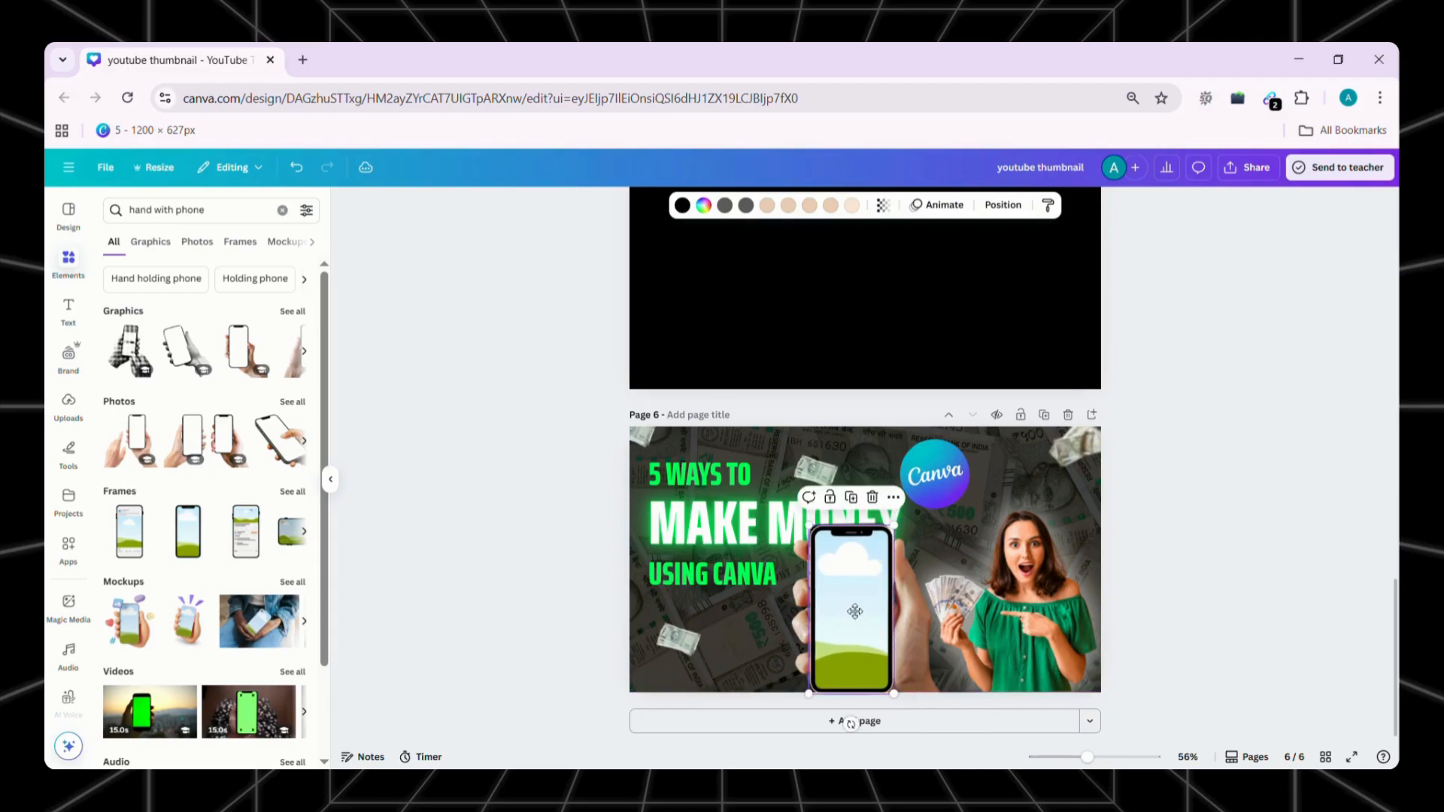
left_click_drag(855, 612, 856, 612)
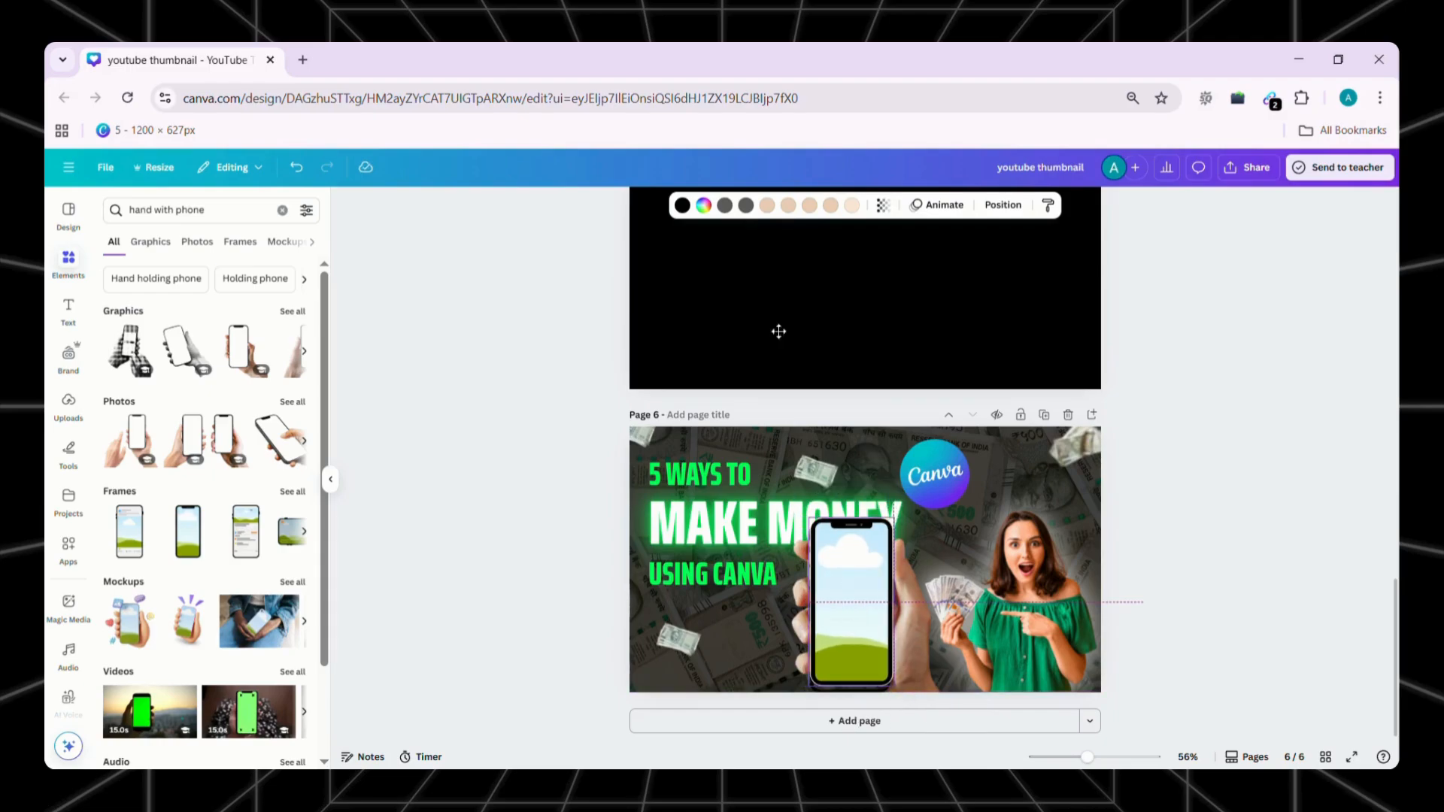
left_click(705, 207)
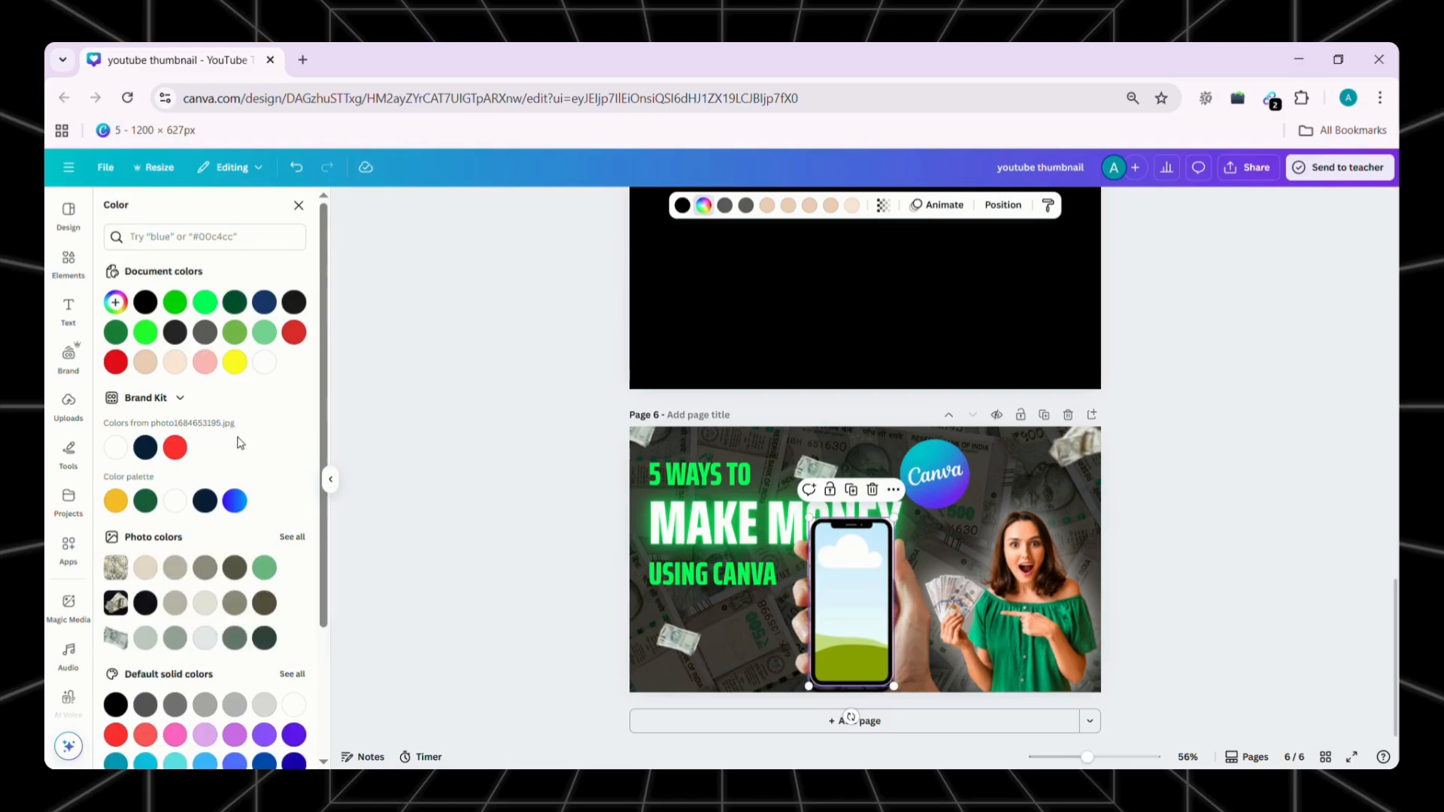
left_click(265, 363)
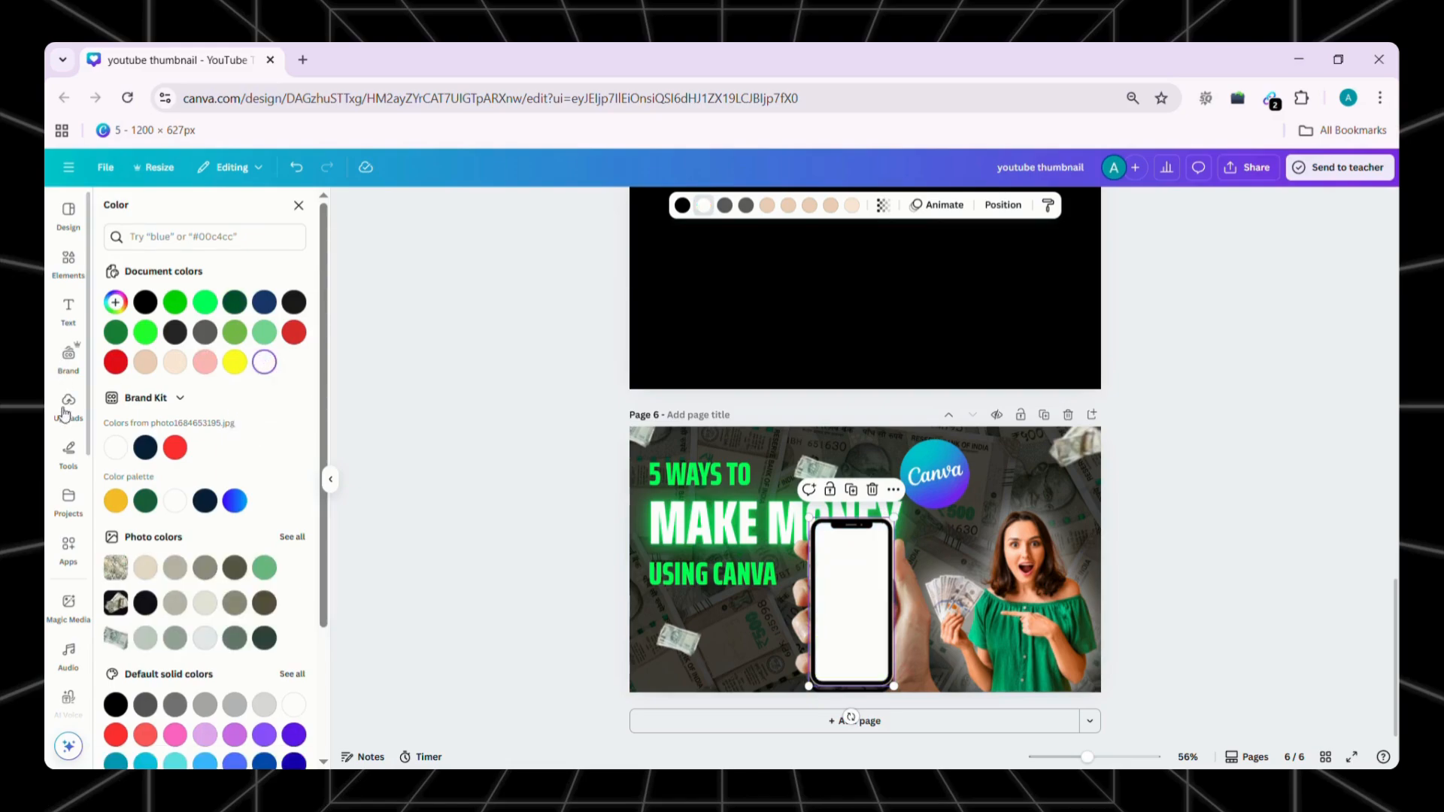
Insert the Google Pay logo from the uploaded images, remove its background, and position it on the white phone screen
left_click(68, 261)
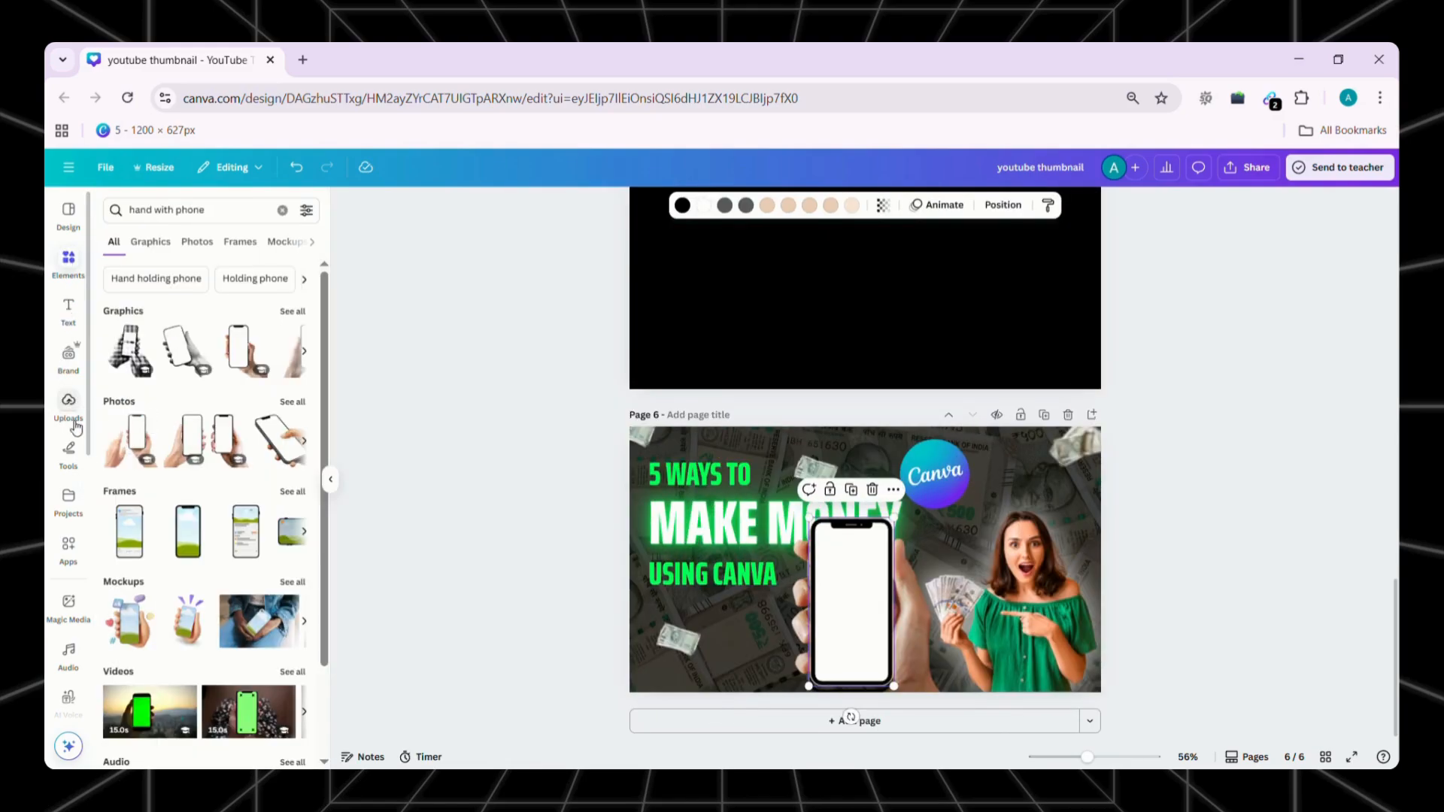
left_click(75, 425)
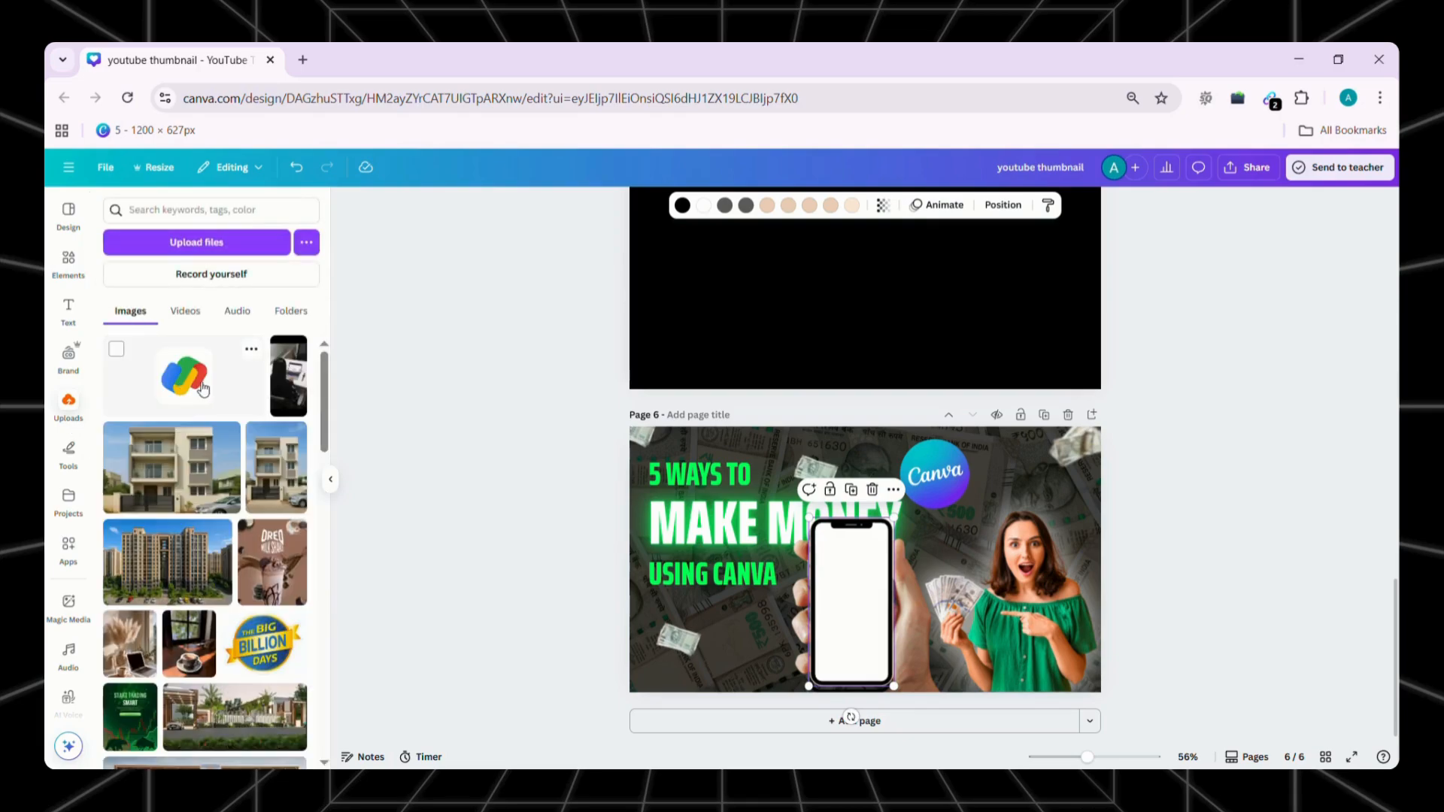
left_click(184, 376)
left_click(331, 475)
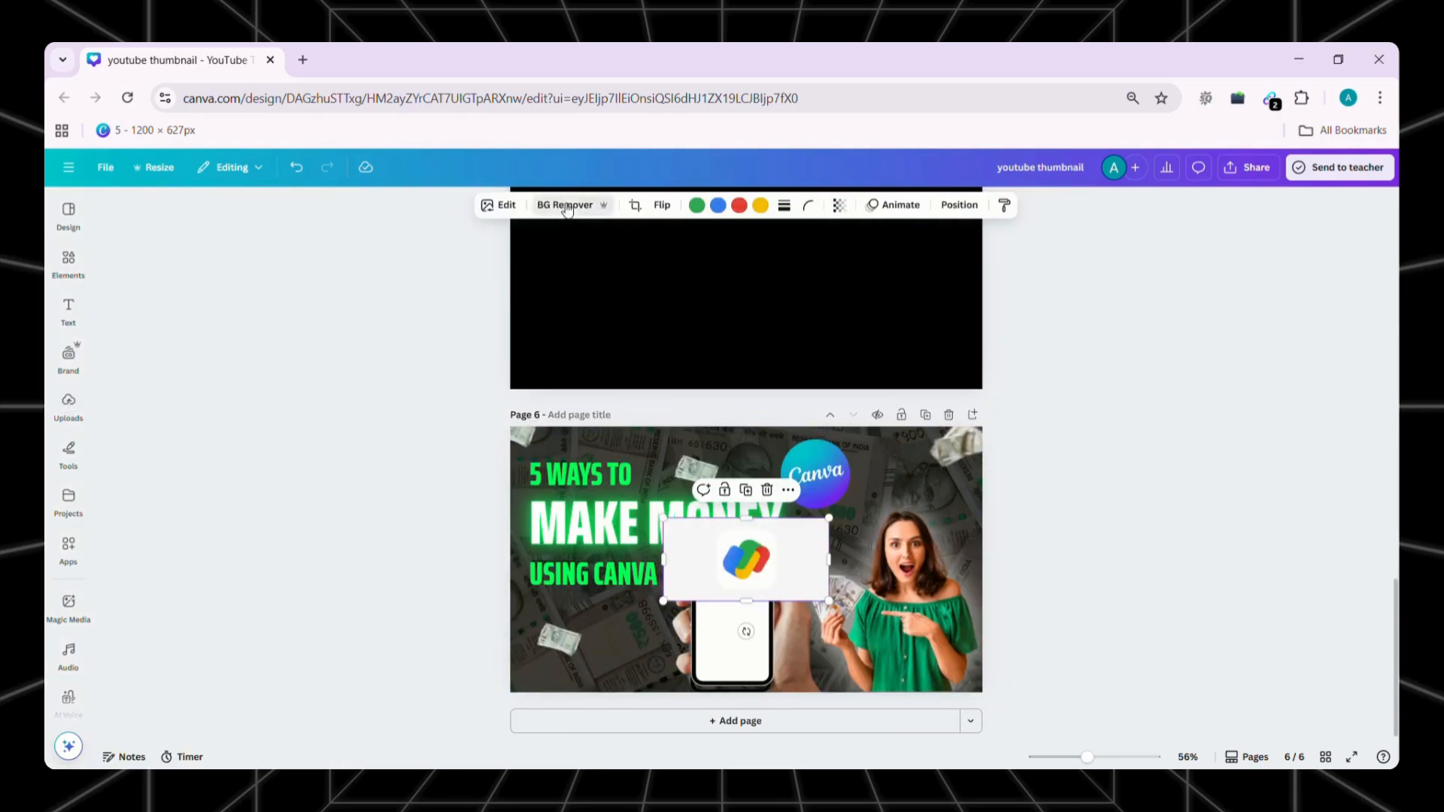
left_click_drag(743, 561, 748, 586)
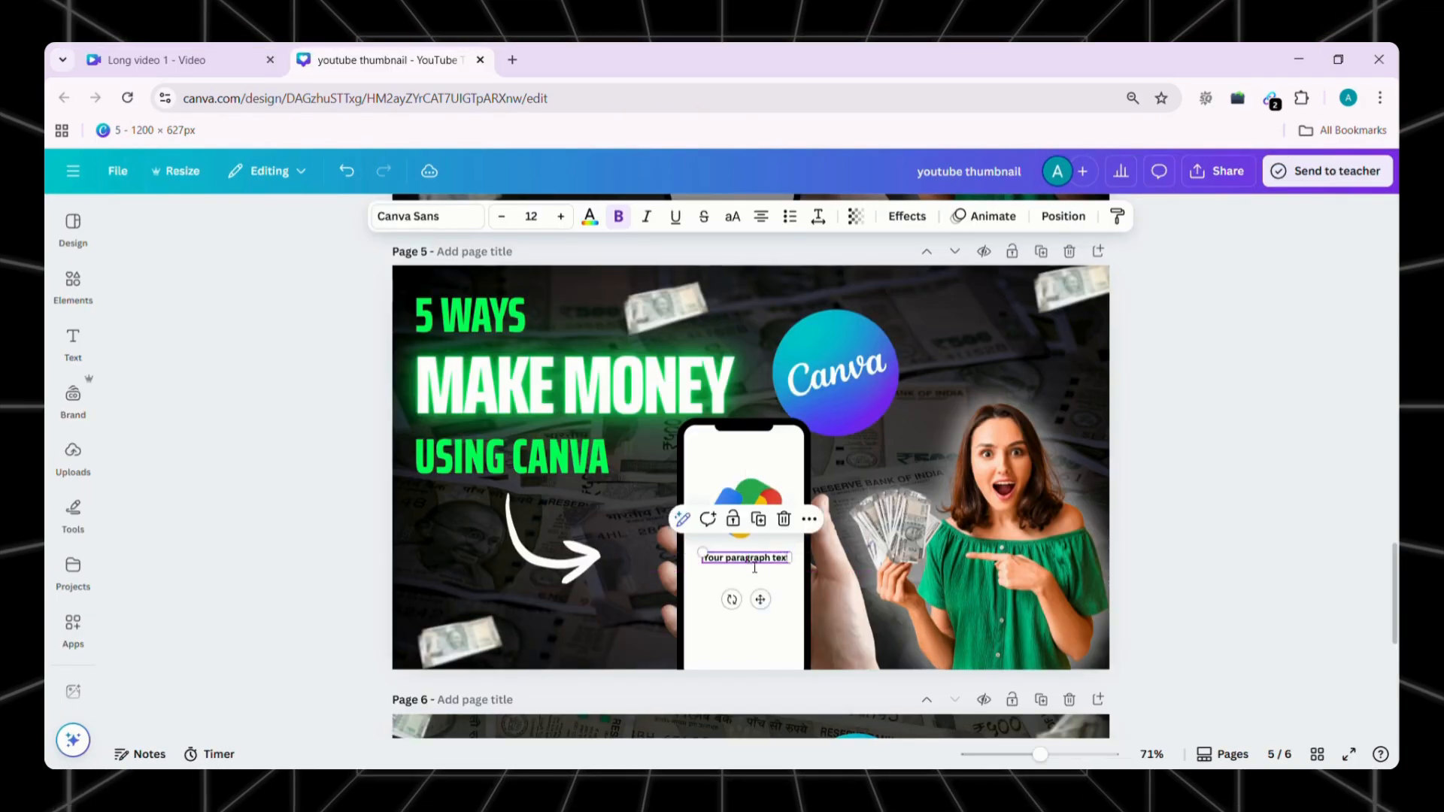
Add the text "Payment Received" below the logo on the phone screen
double_click(754, 567)
type("Payment Recceived")
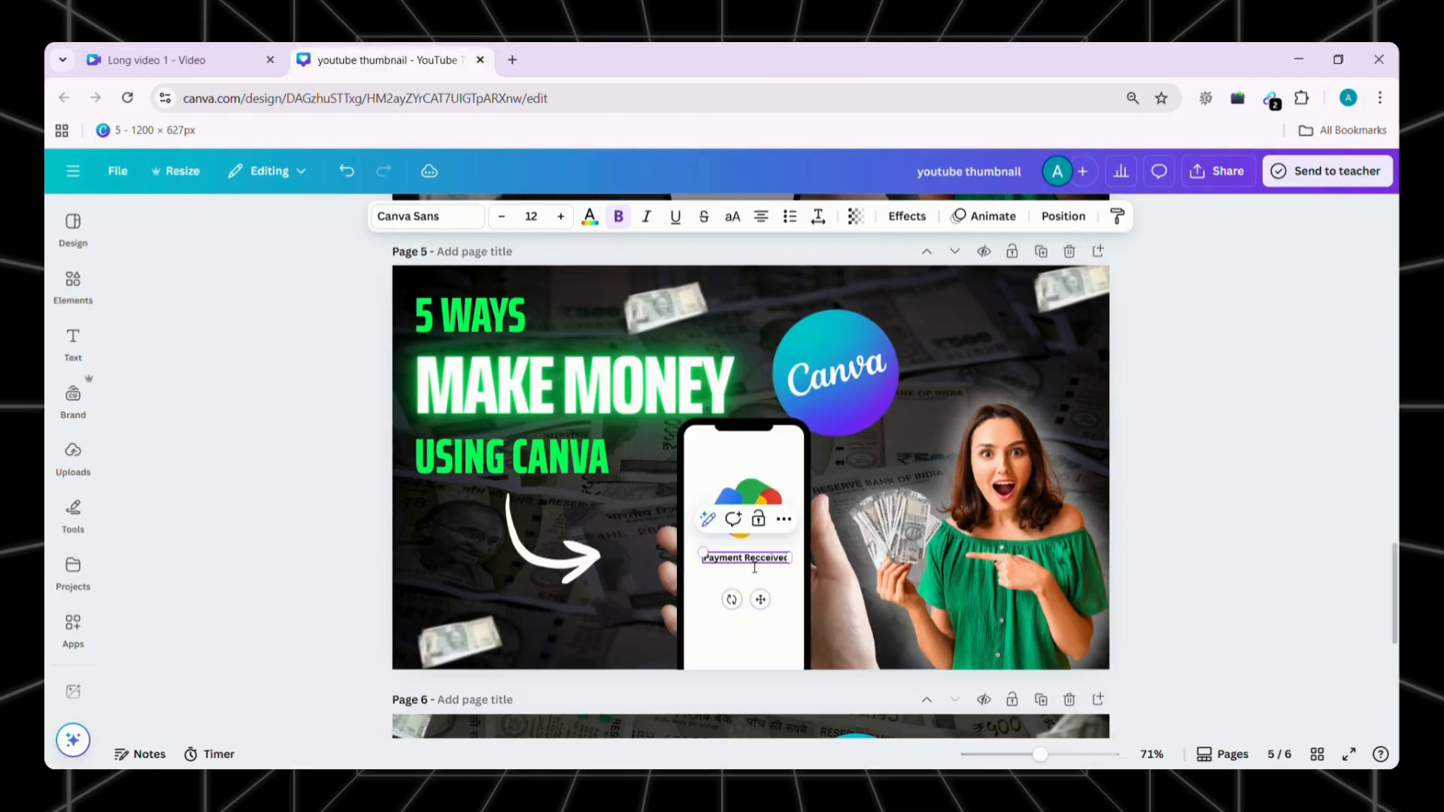
left_click(760, 560)
key("BackSpace")
left_click(1173, 512)
Add the amount "75,495" in larger text below "Payment Received" on the phone screen
left_click(736, 562)
left_click(760, 519)
left_click_drag(759, 574, 712, 571)
left_click_drag(757, 632, 776, 636)
left_click(1225, 429)
Duplicate the "Payment Received" text below the amount, change it to "VERIFIED", and color it green
left_click(766, 558)
key("ctrl+d")
left_click_drag(755, 569, 761, 614)
double_click(760, 613)
type("Vi")
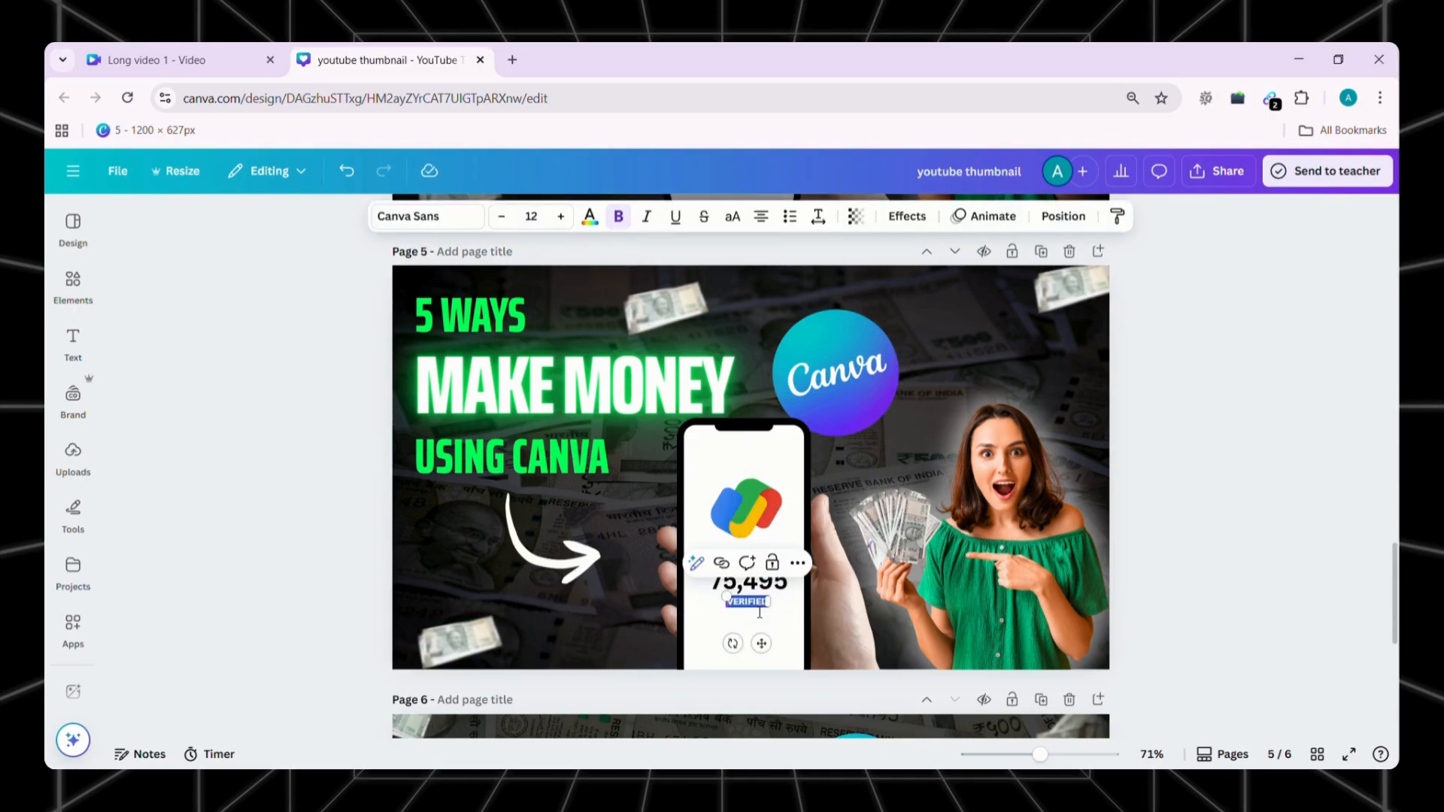
left_click(590, 215)
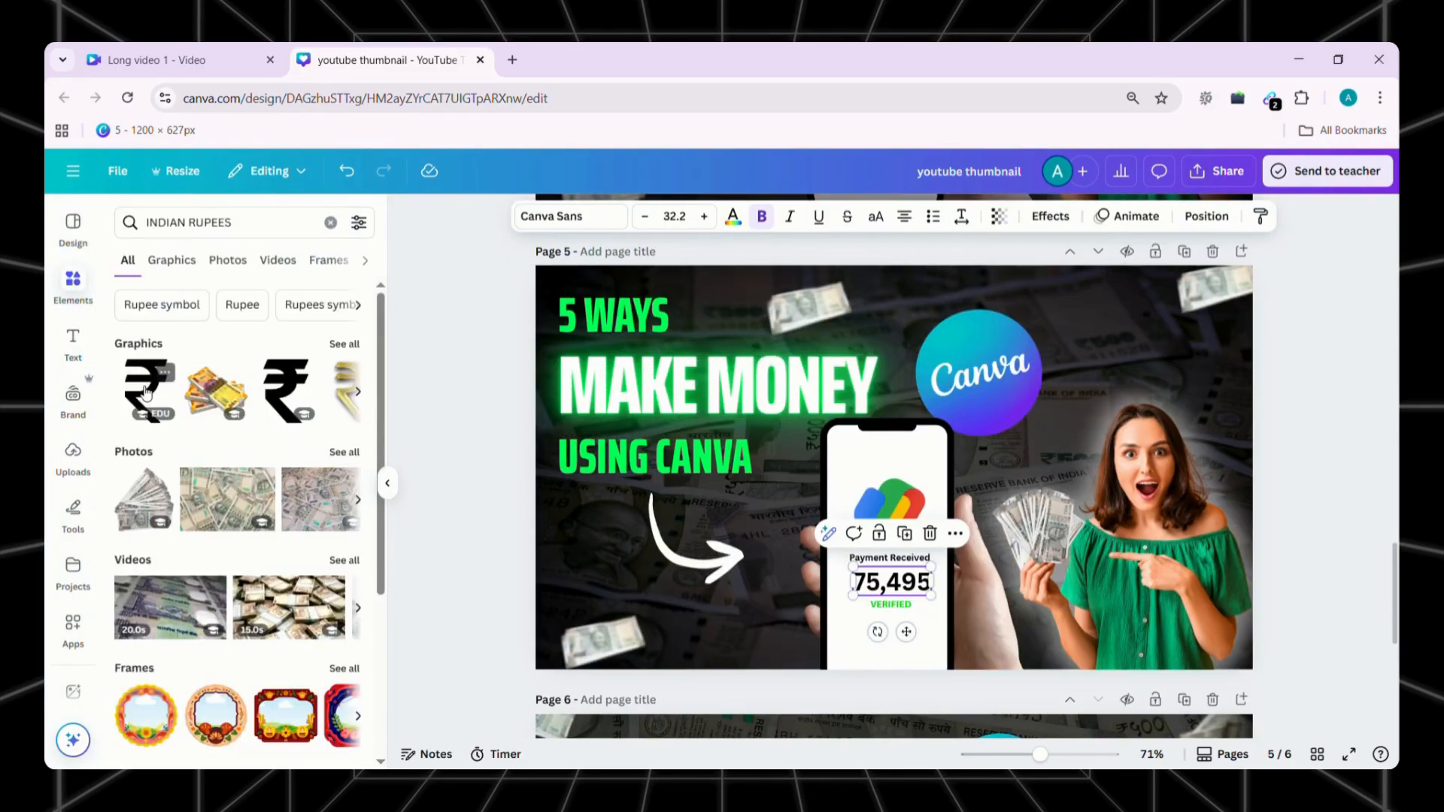
left_click(145, 390)
Shrink the black rupee symbol graphic and place it directly in front of the amount on the phone screen
left_click(389, 485)
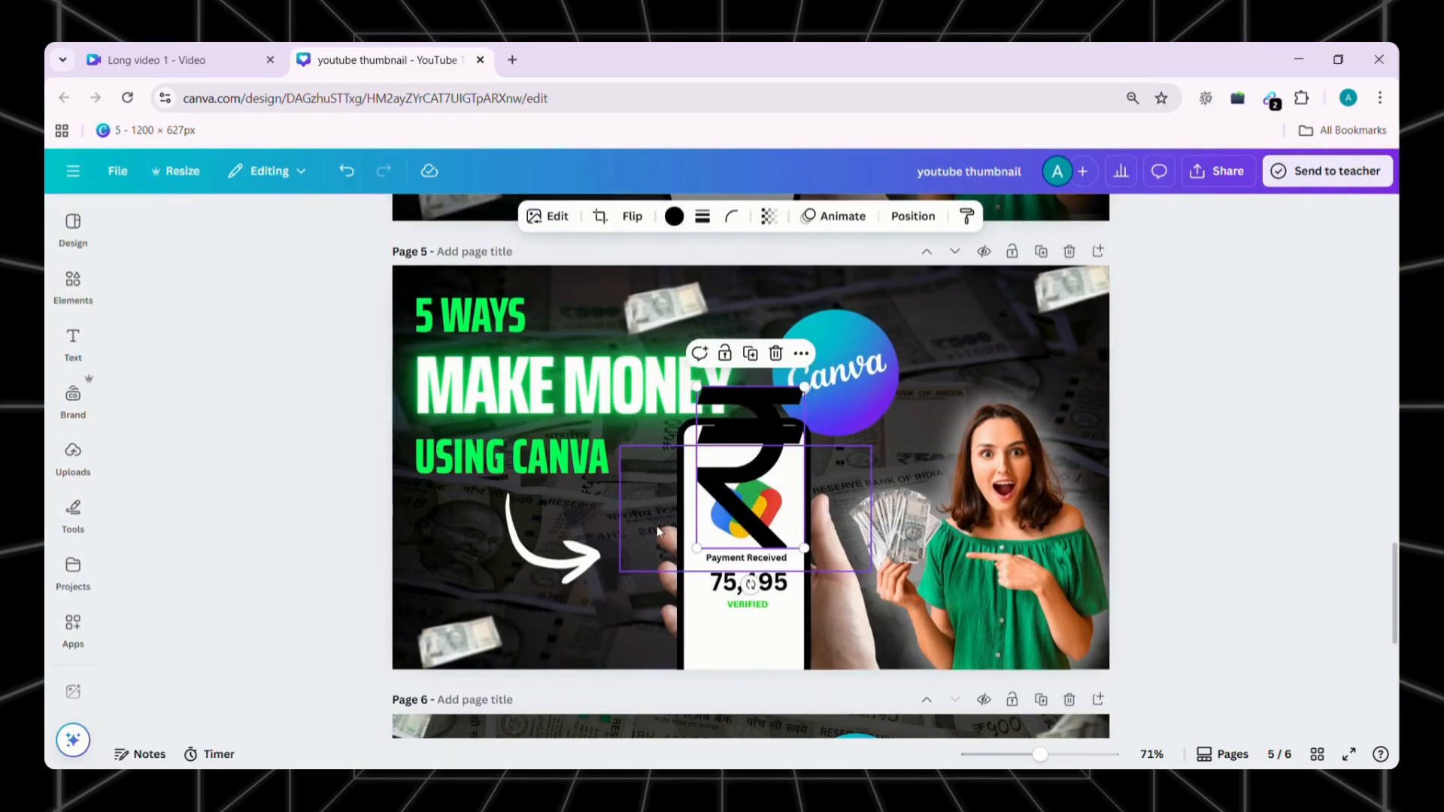
left_click_drag(708, 559, 803, 443)
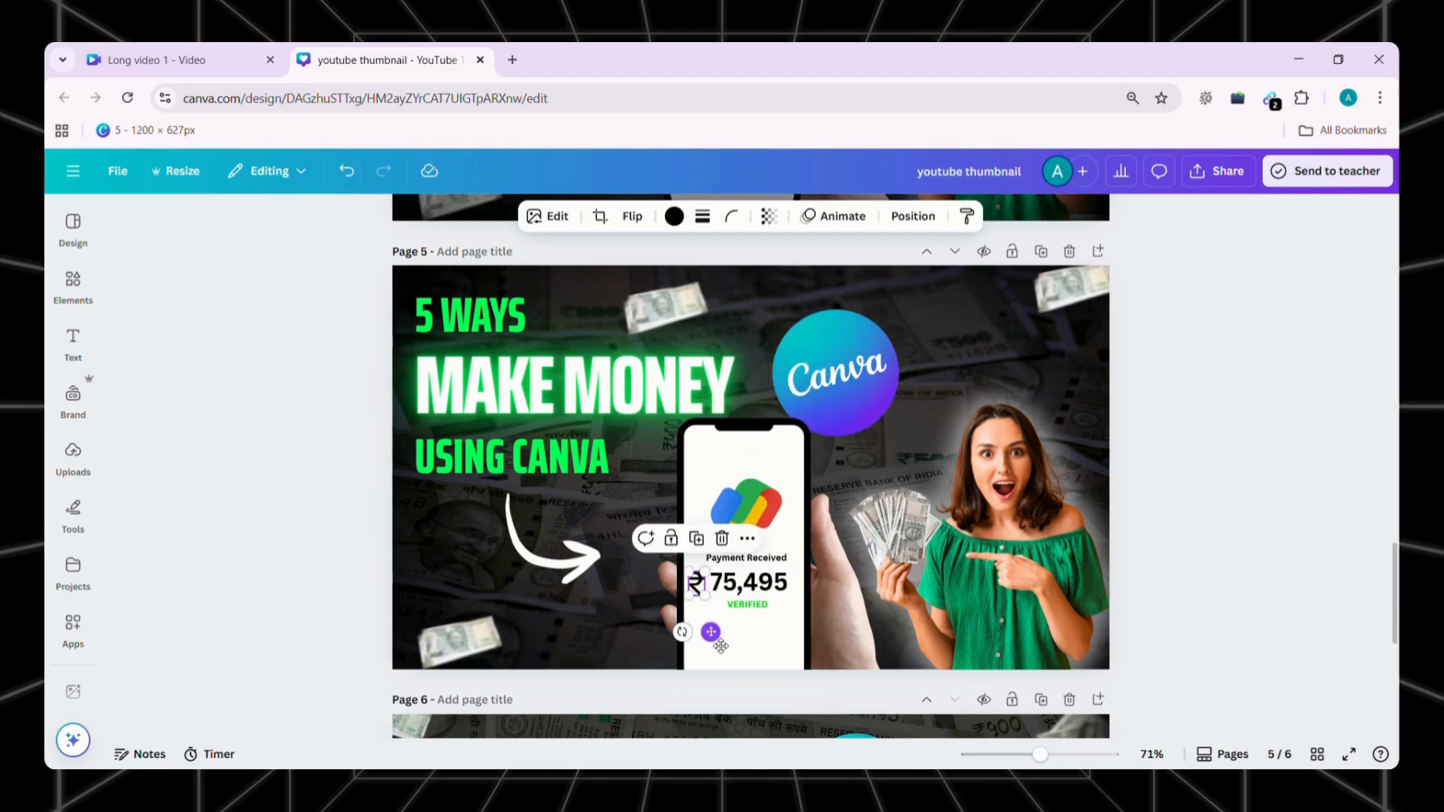
Search the elements for "TICK" and place a small green tick graphic in front of "VERIFIED"
left_click(73, 286)
left_click(259, 226)
key("ctrl+a")
type("TICK")
key("Return")
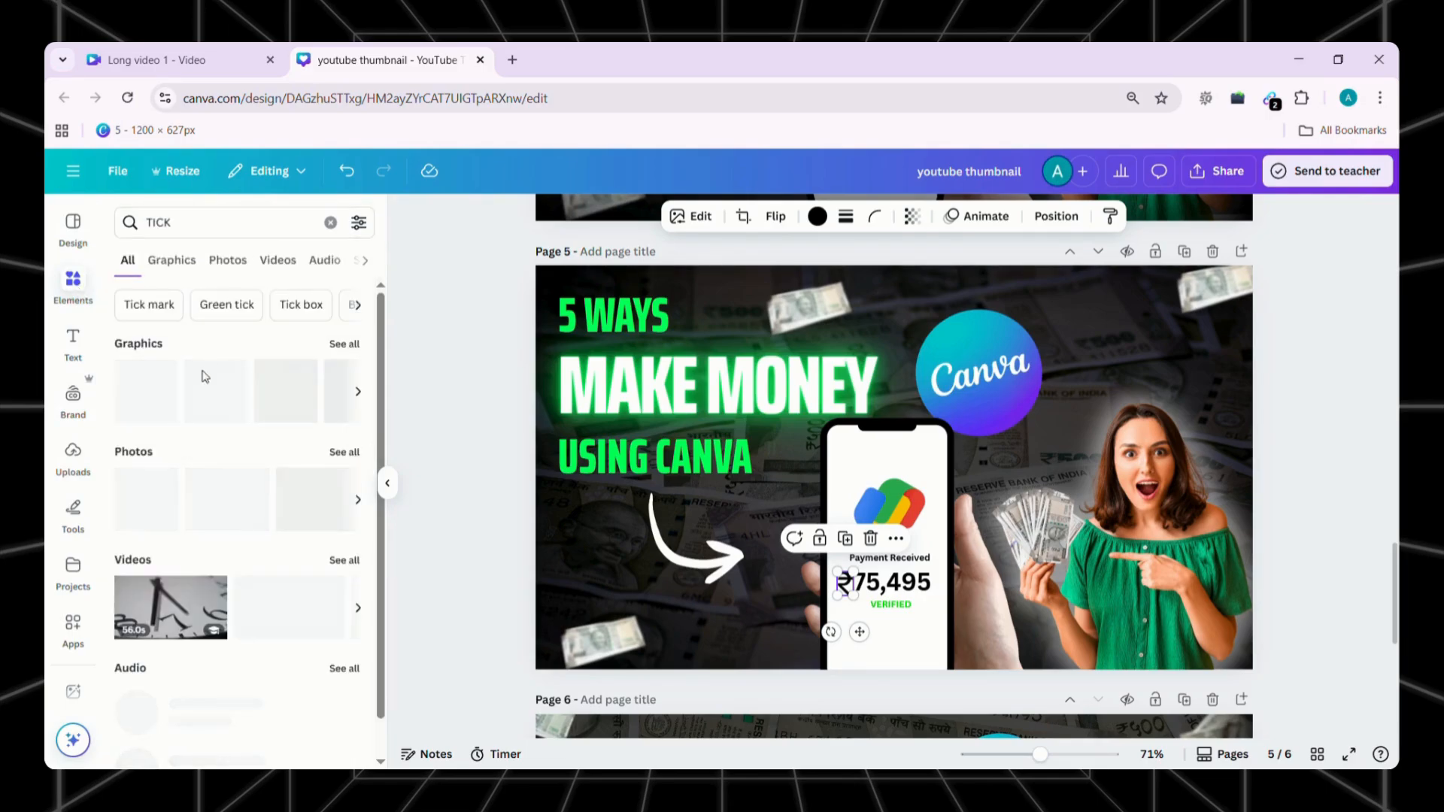
scroll(1025, 538, "down", 3)
scroll(1024, 539, "up", 3)
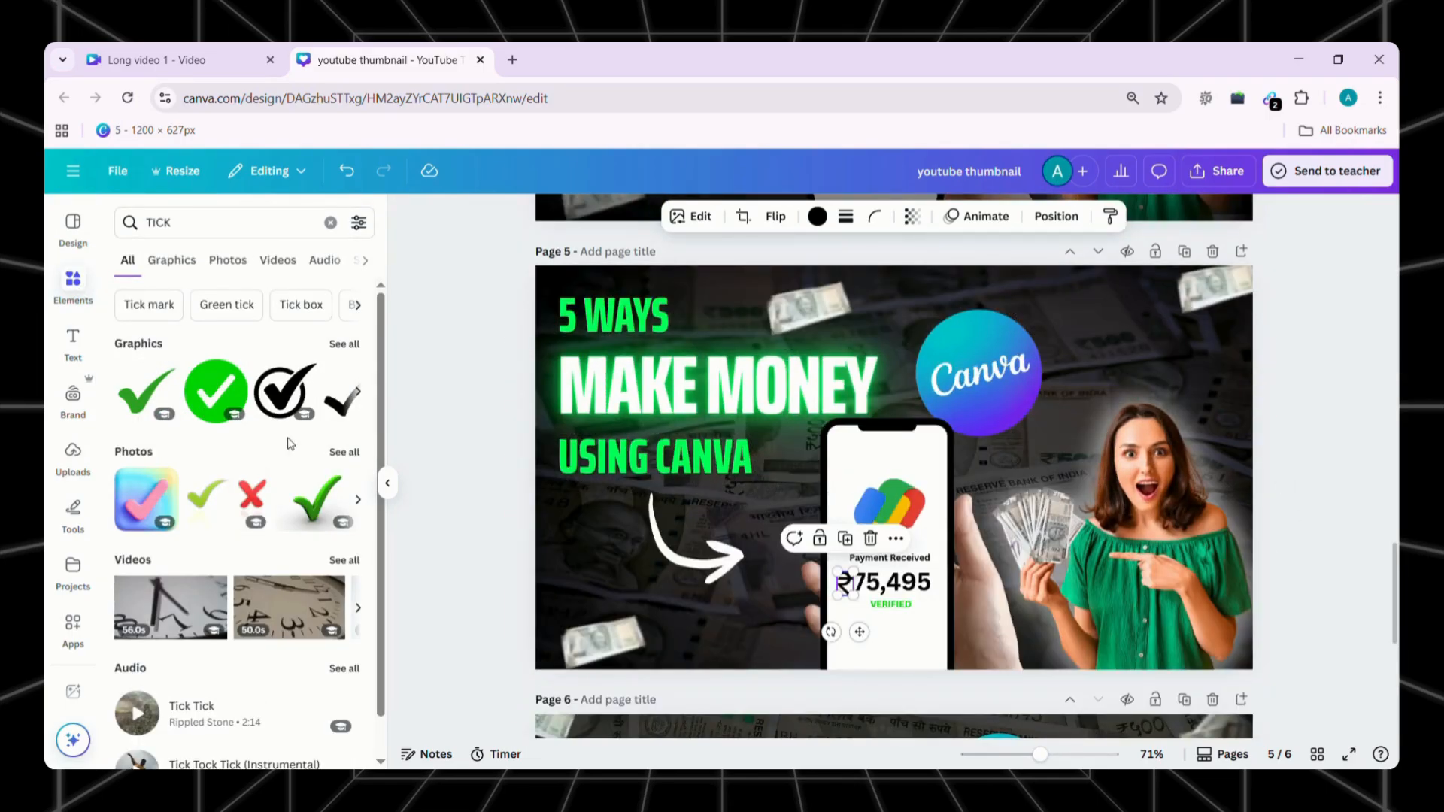
left_click(387, 483)
left_click_drag(827, 547, 709, 521)
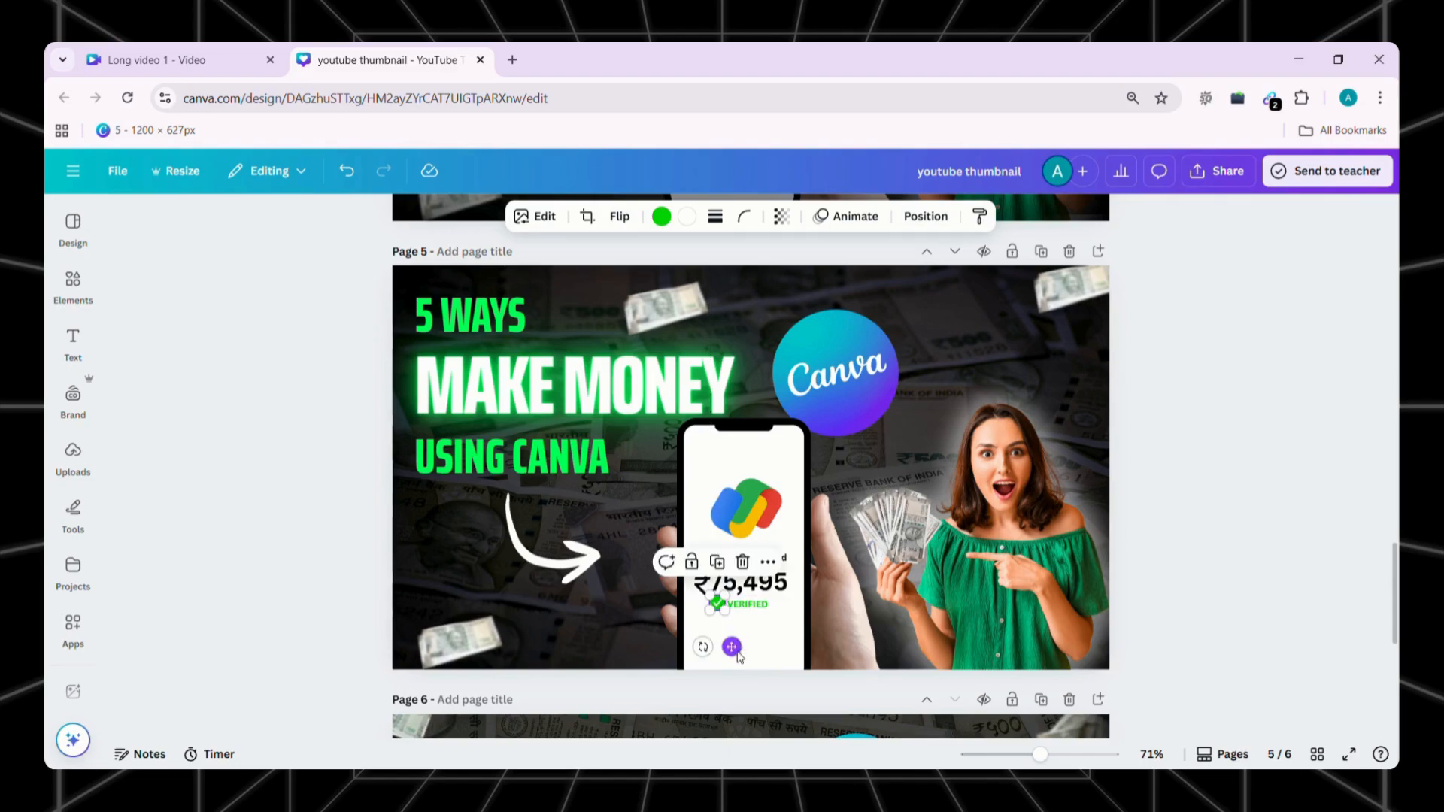
left_click(1145, 469)
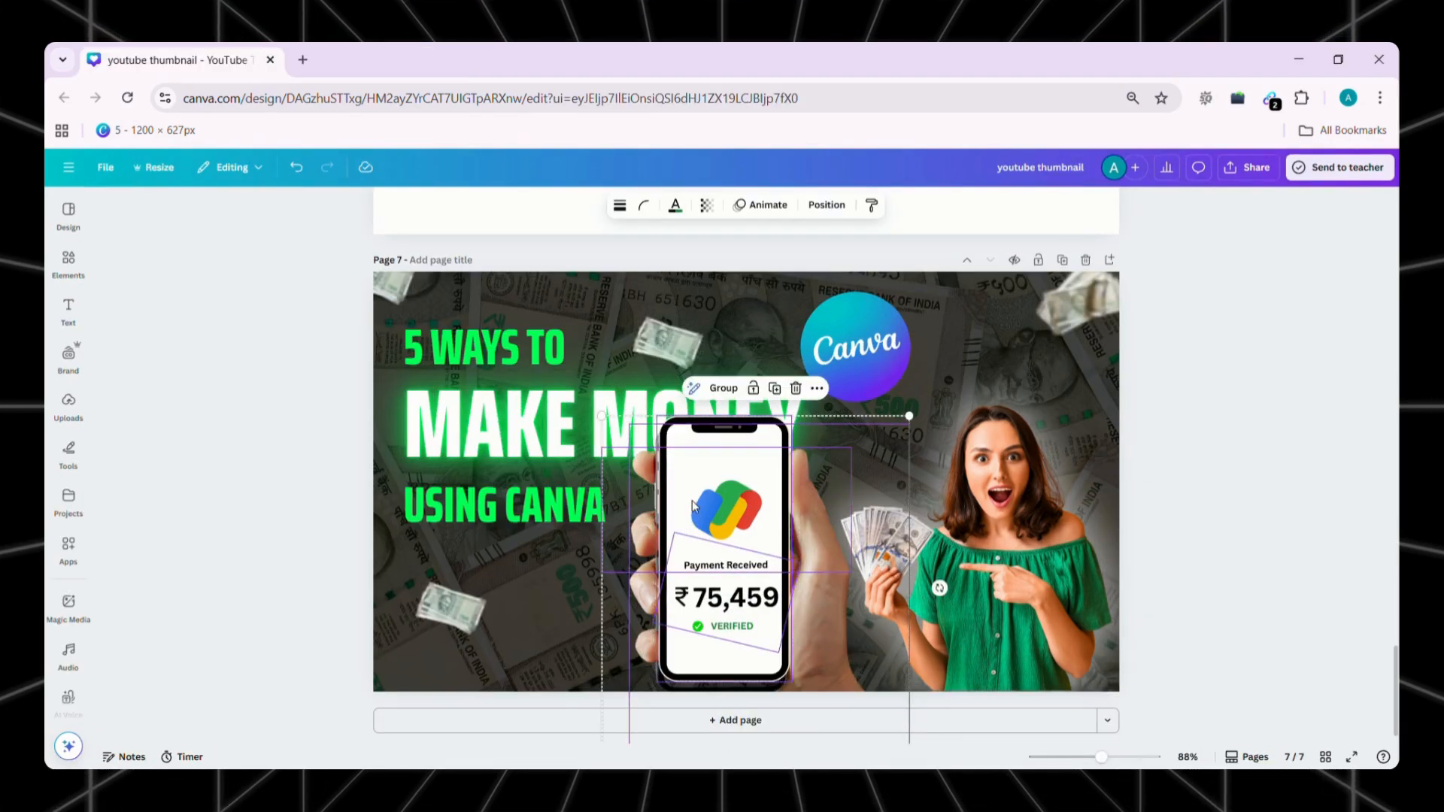
Tilt the hand, phone and its screen contents counter-clockwise together, shrink them slightly, and reposition them below the headline
left_click_drag(940, 587, 909, 512)
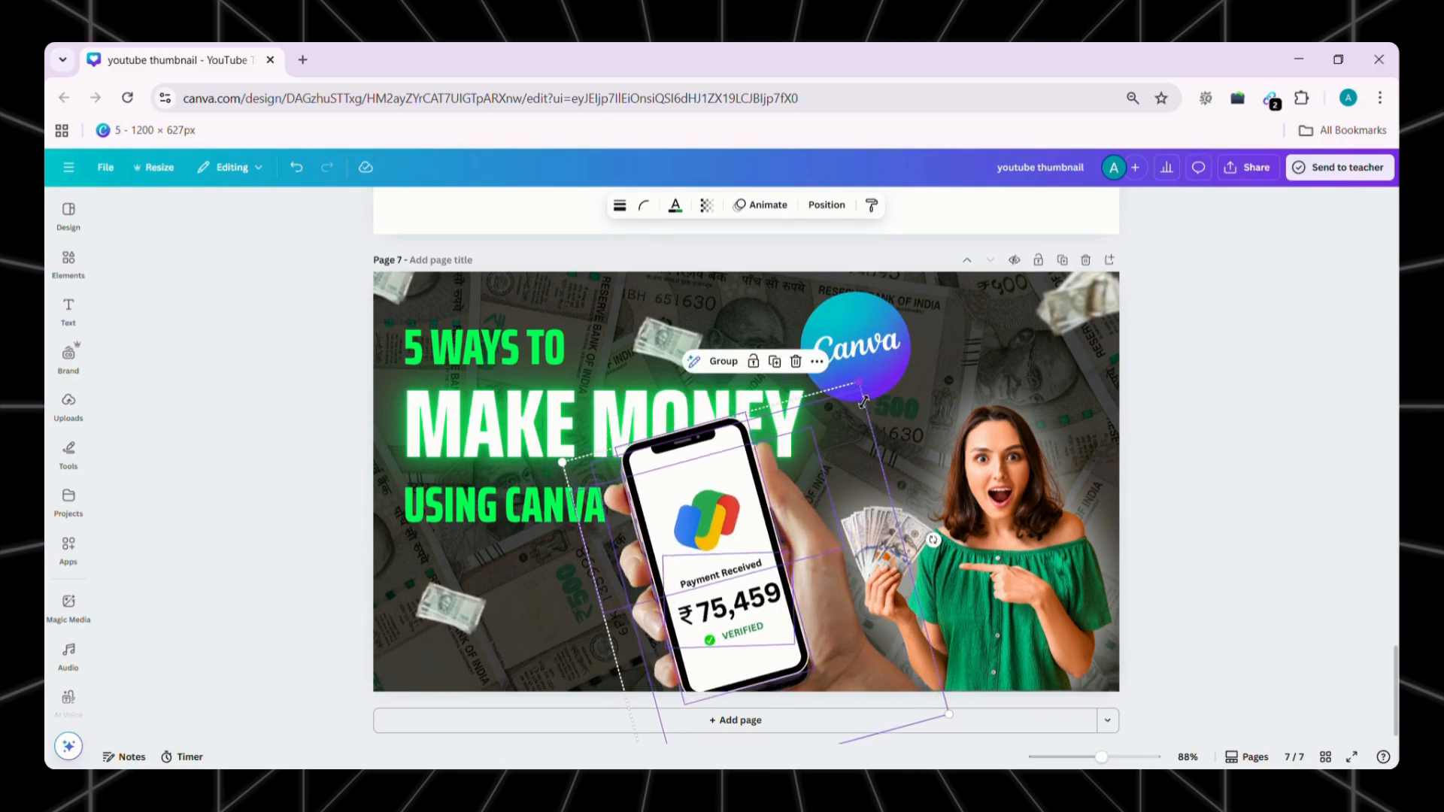
left_click_drag(861, 387, 862, 410)
left_click_drag(743, 512, 765, 516)
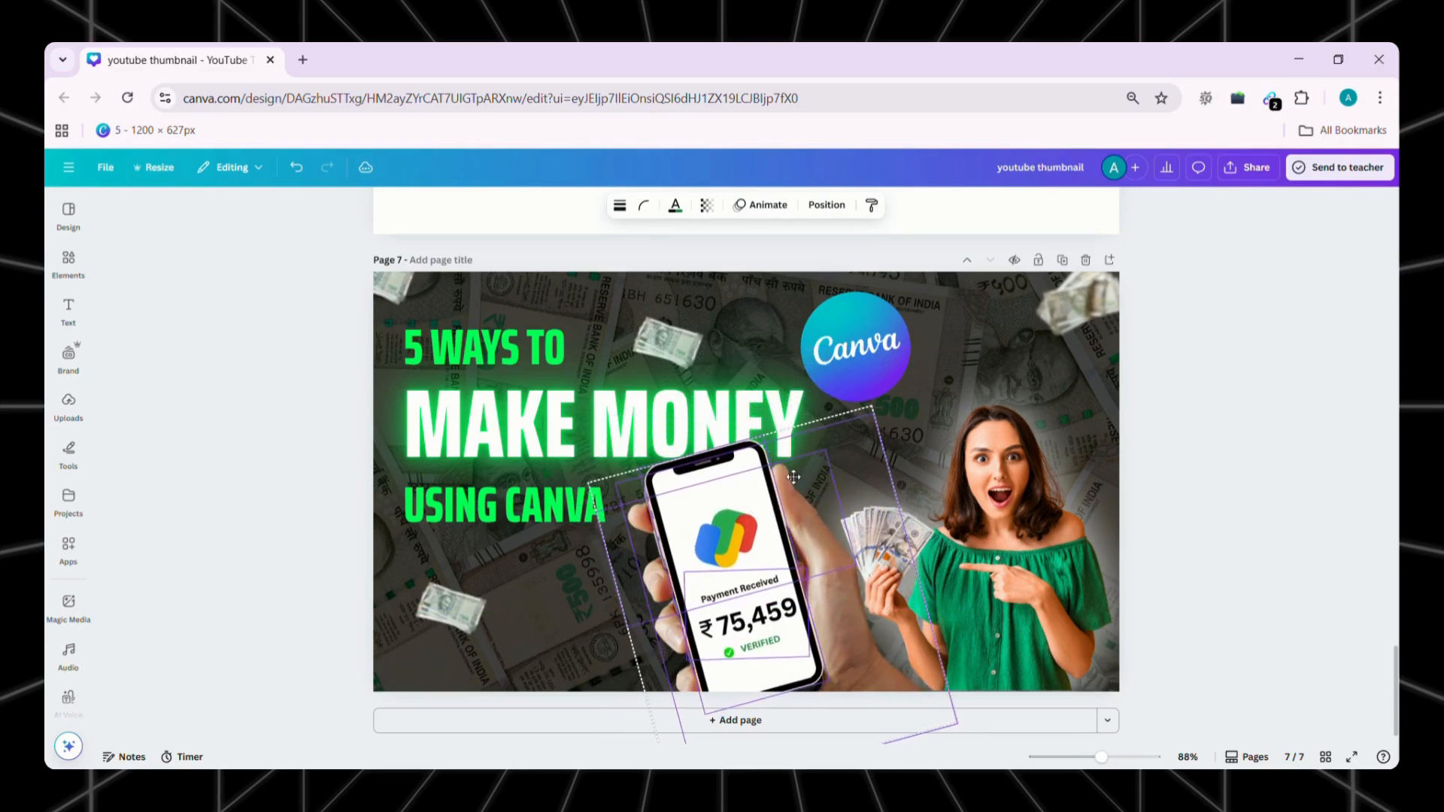
Shrink the woman's image and shift it toward the page's lower-right corner, away from the phone
left_click_drag(947, 555, 970, 554)
left_click_drag(805, 348, 858, 421)
left_click(115, 304)
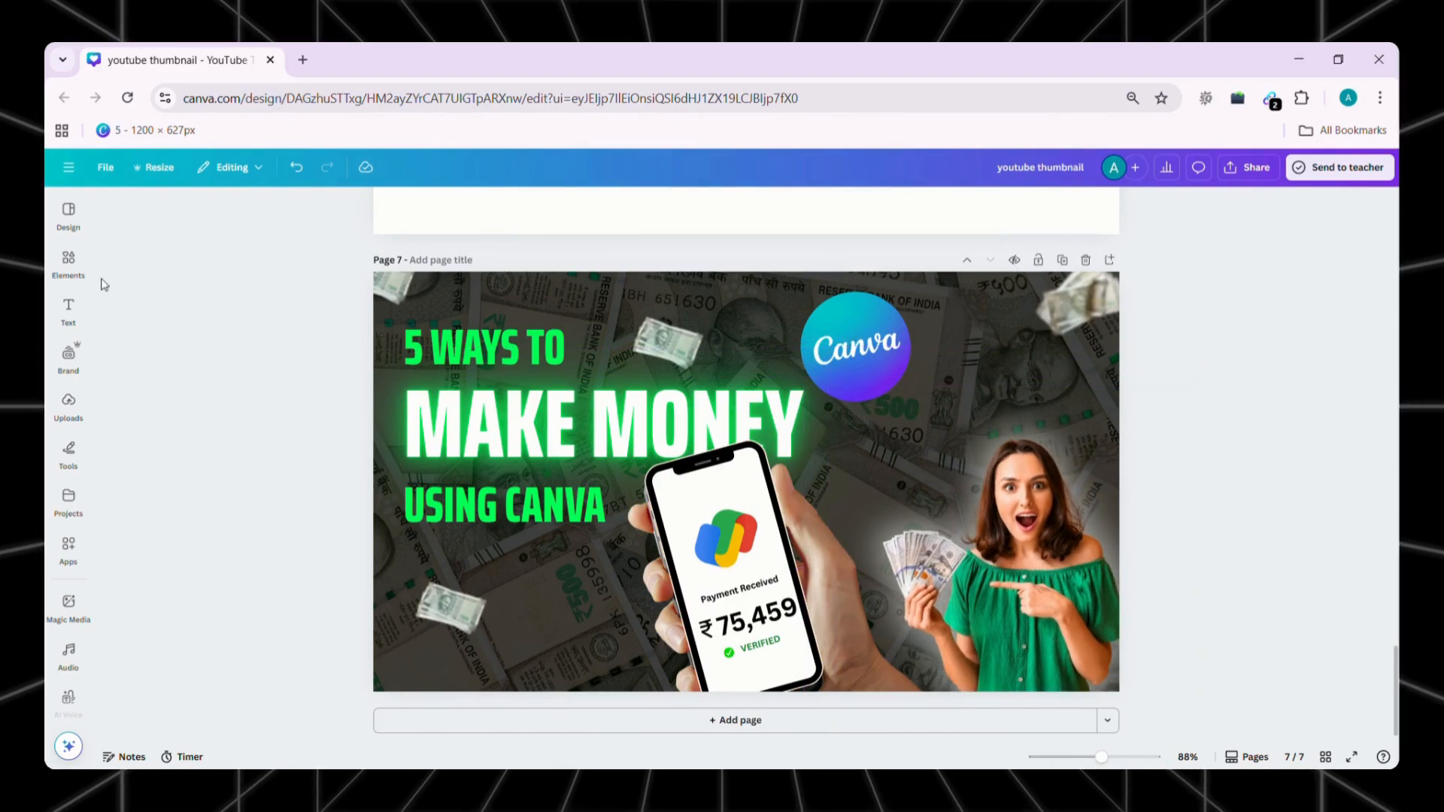
Search the graphics for "arrow" and place a small curved black arrow between "USING CANVA" and the phone
left_click(68, 263)
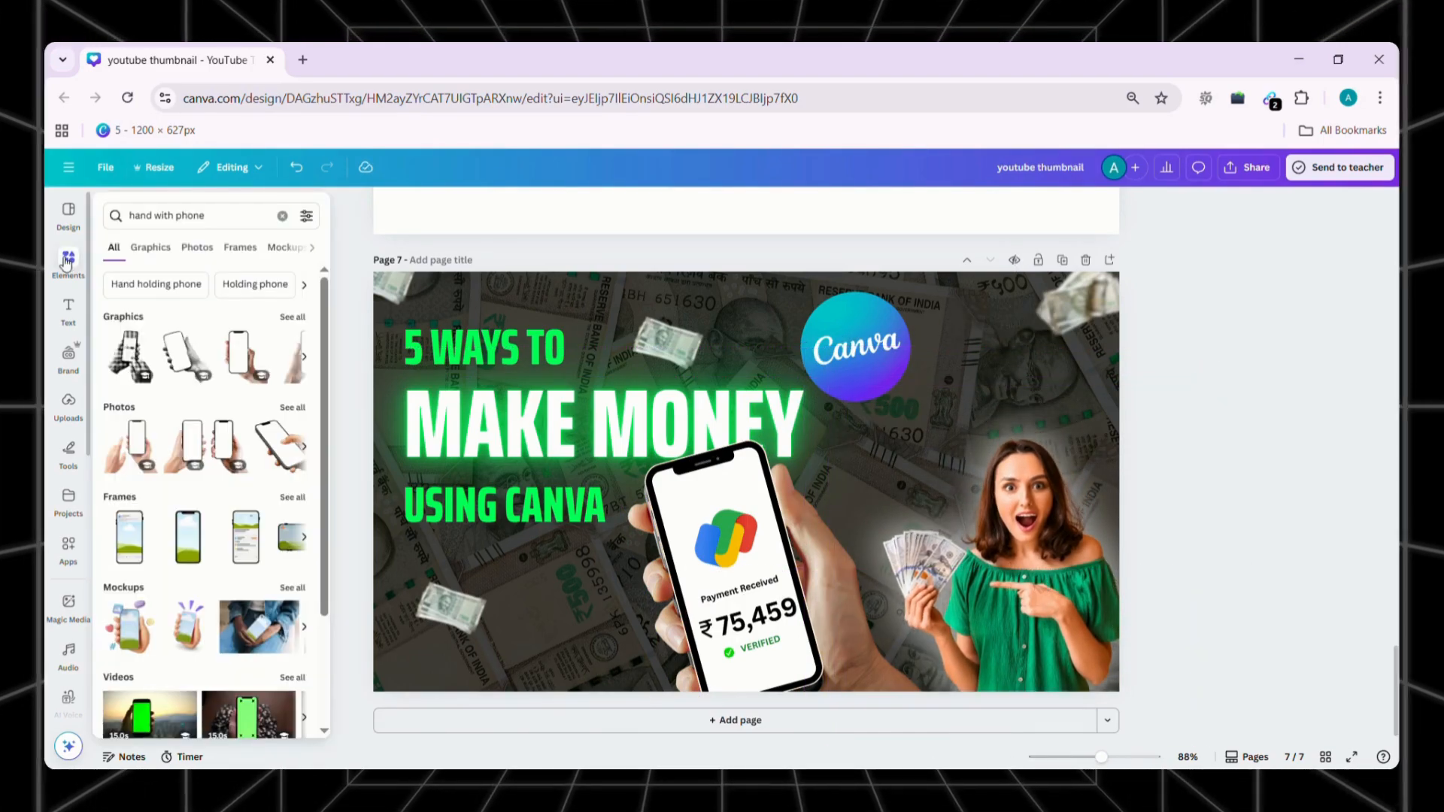
left_click(201, 215)
type("a")
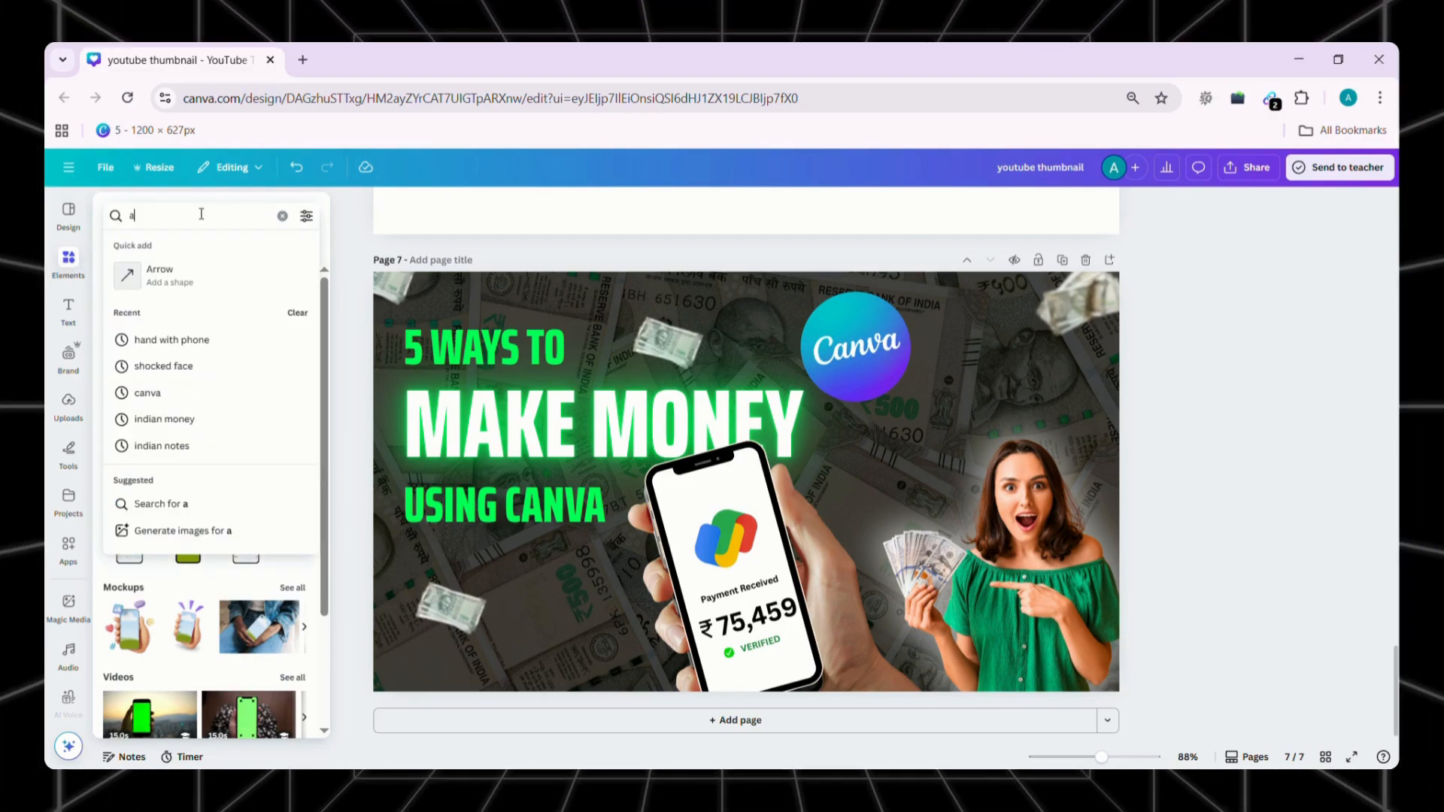
type("rrow")
key("Return")
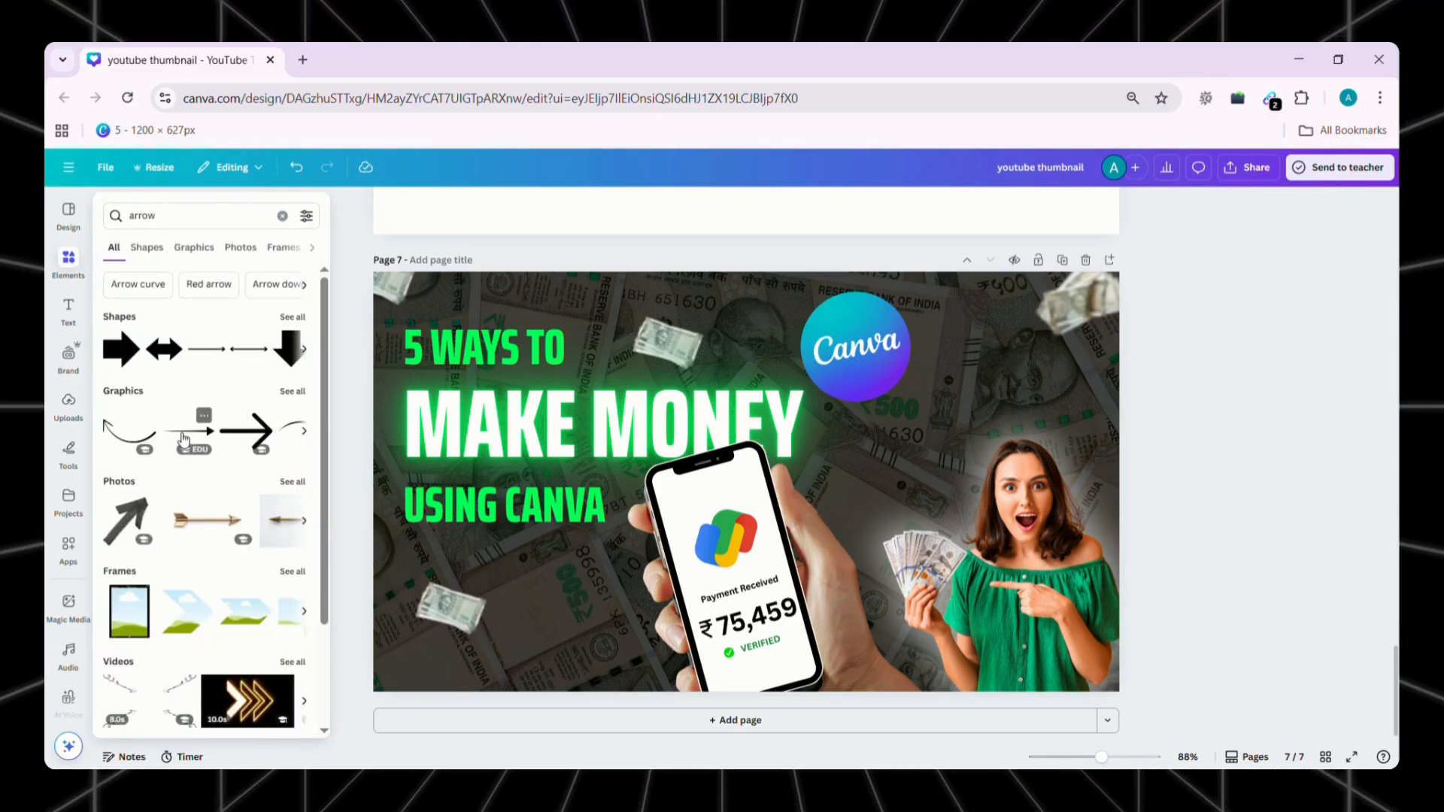
left_click(164, 251)
left_click(197, 250)
scroll(197, 545, "down", 2)
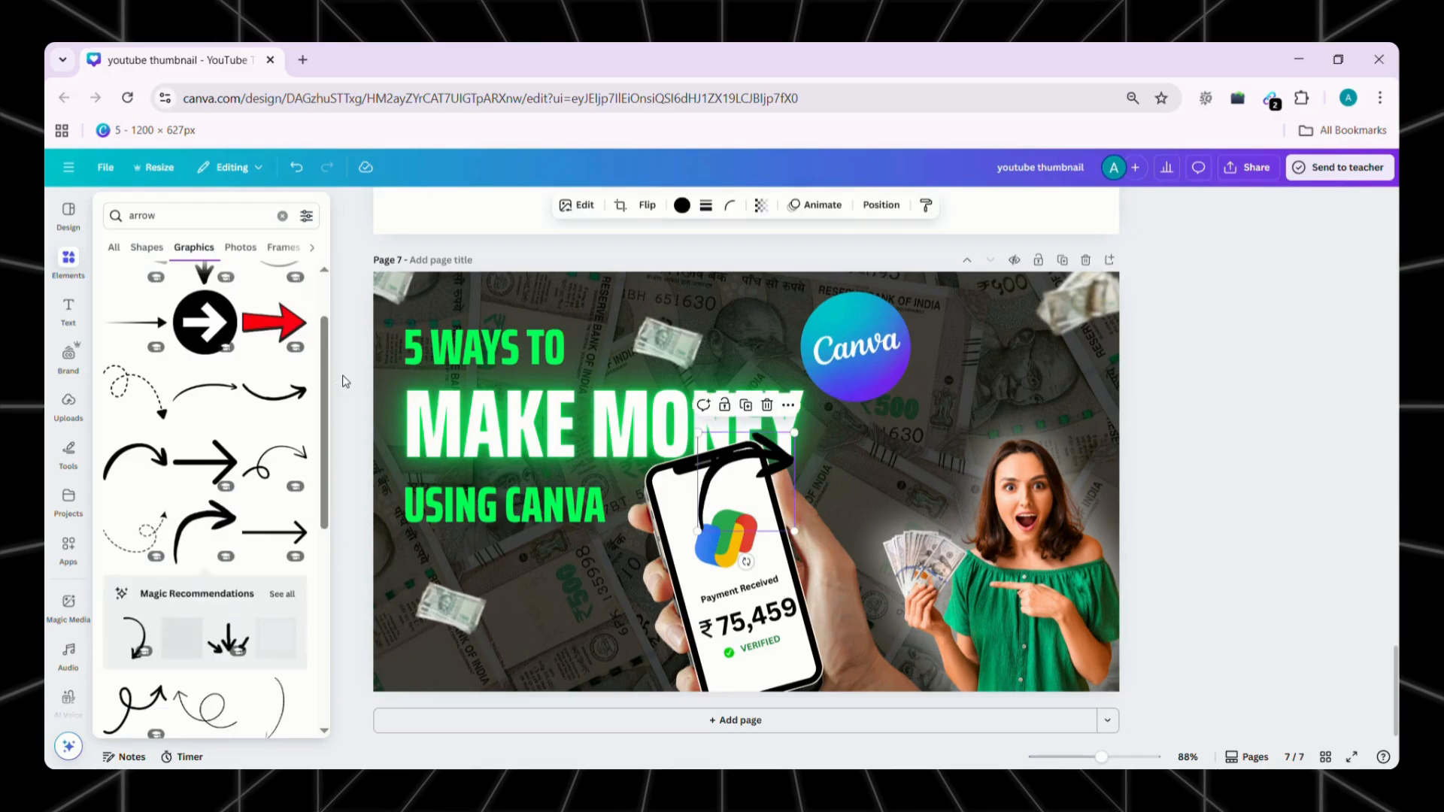
left_click_drag(554, 590, 589, 582)
Change the curved arrow's color to white
left_click(683, 207)
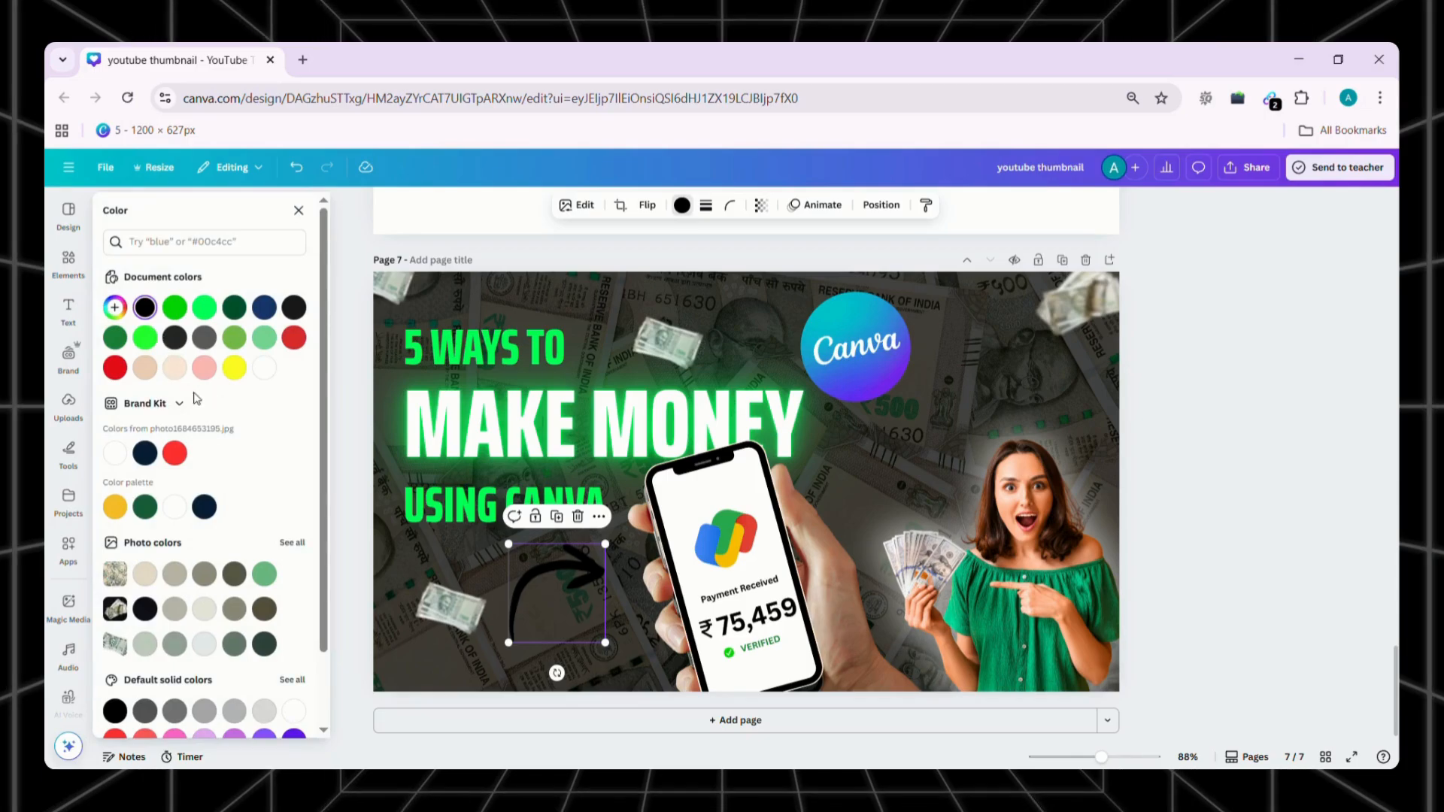
left_click(263, 368)
left_click(298, 210)
Flip the curved arrow vertically and adjust its rotation so that it points toward the phone
mouse_move(557, 672)
left_mouse_down()
mouse_move(634, 615)
mouse_move(573, 669)
left_mouse_up()
left_click(647, 205)
left_click(648, 266)
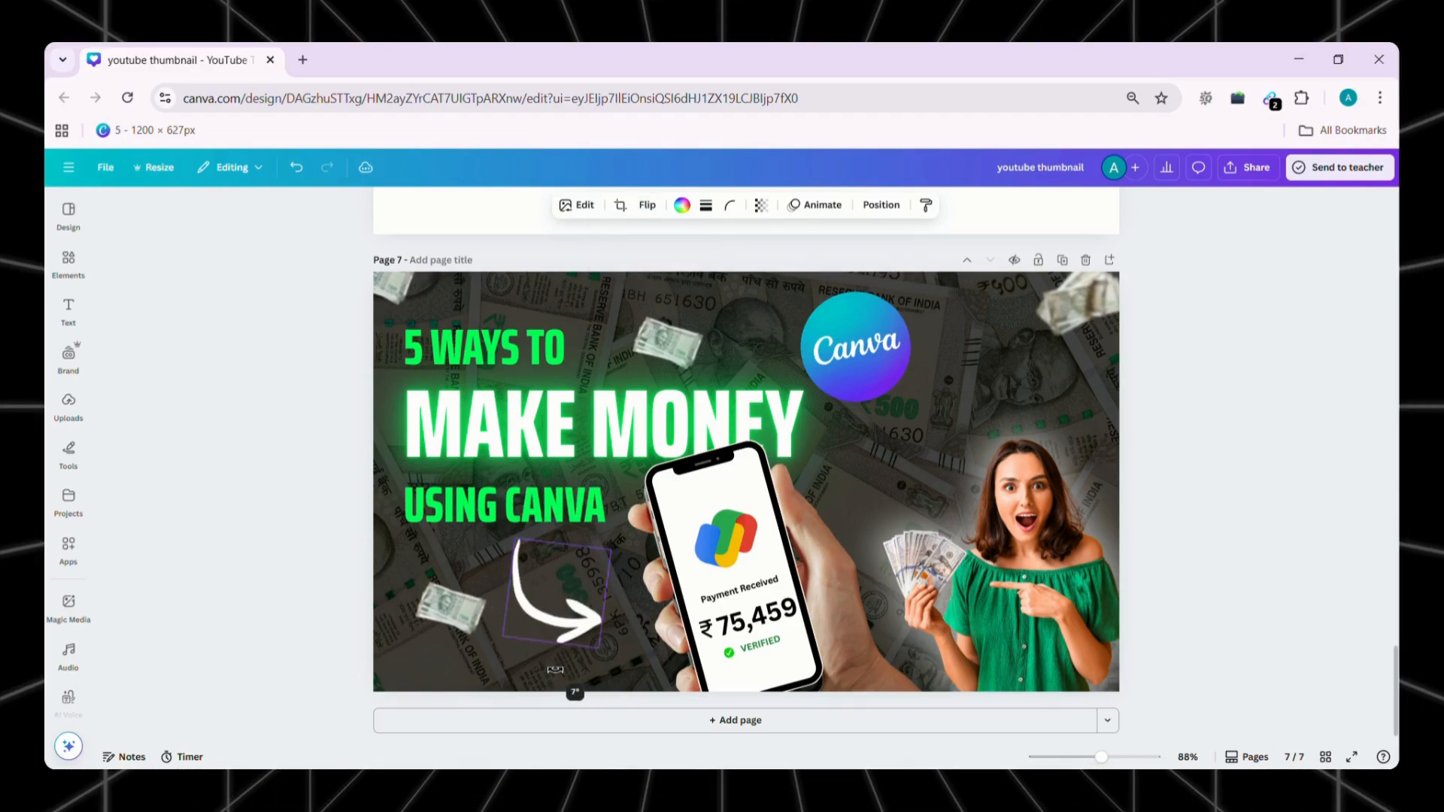
left_click(1230, 495)
Search the graphics for "shadow", insert a black gradient, and stretch it across the page's bottom edge
left_click(66, 260)
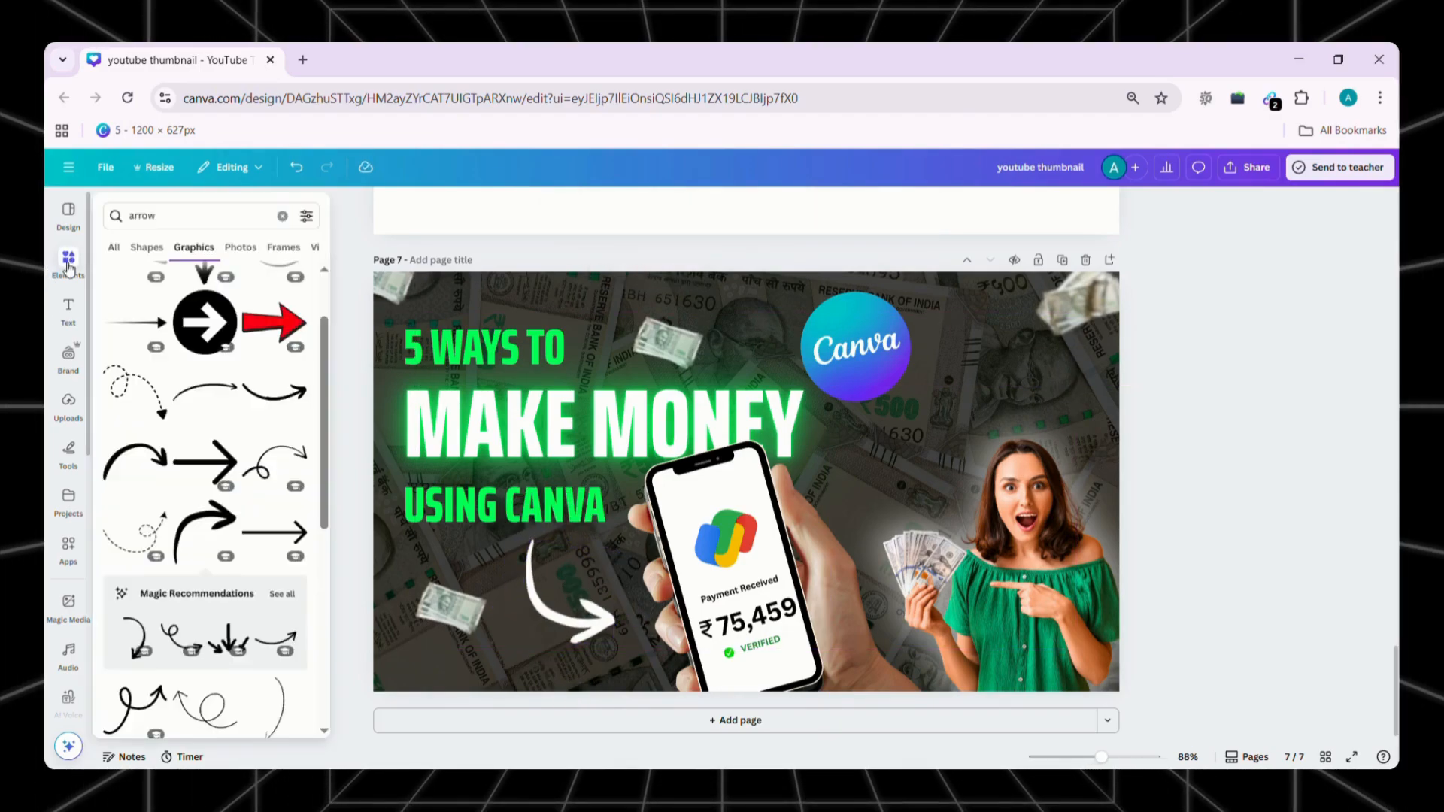
type("shadow")
key("Return")
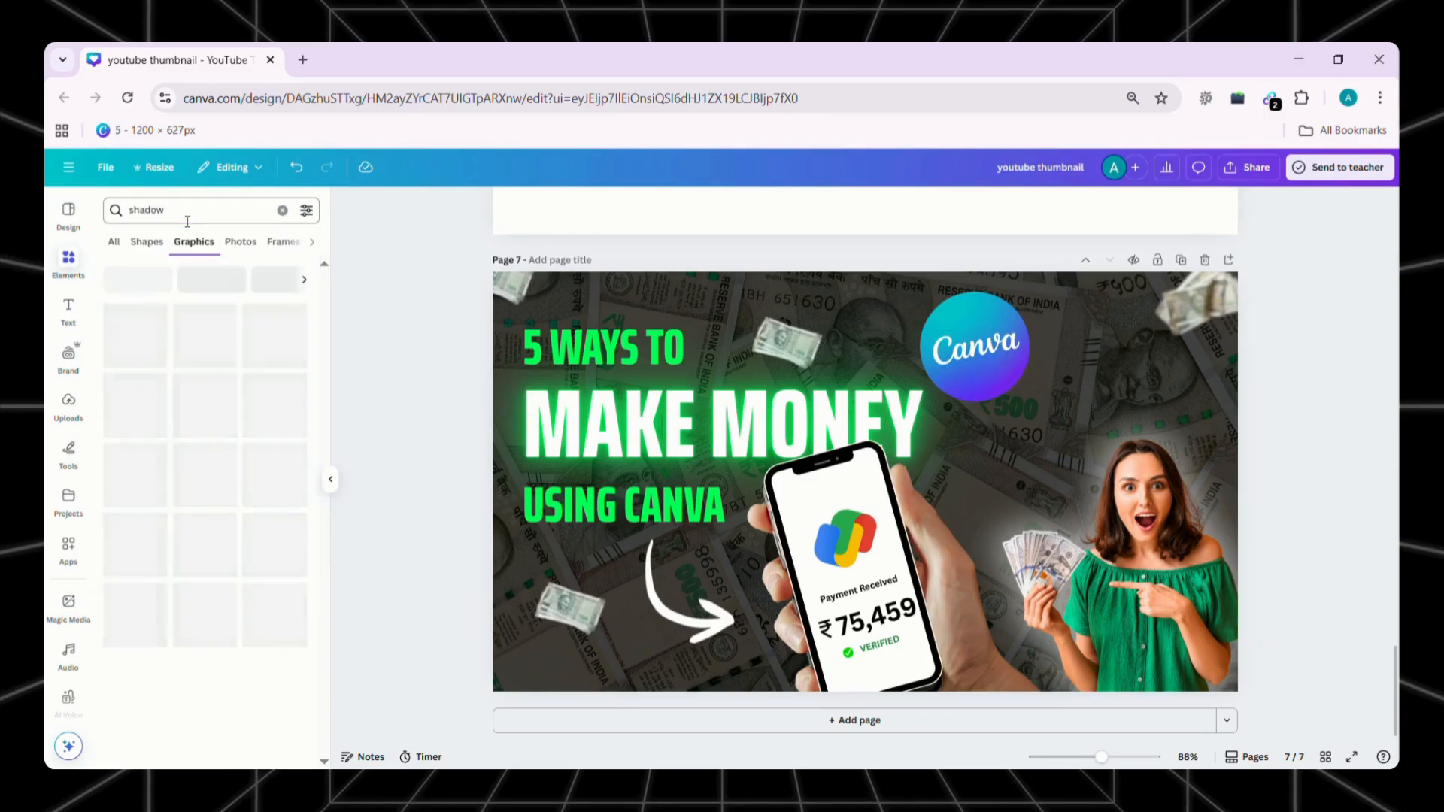
left_click(197, 477)
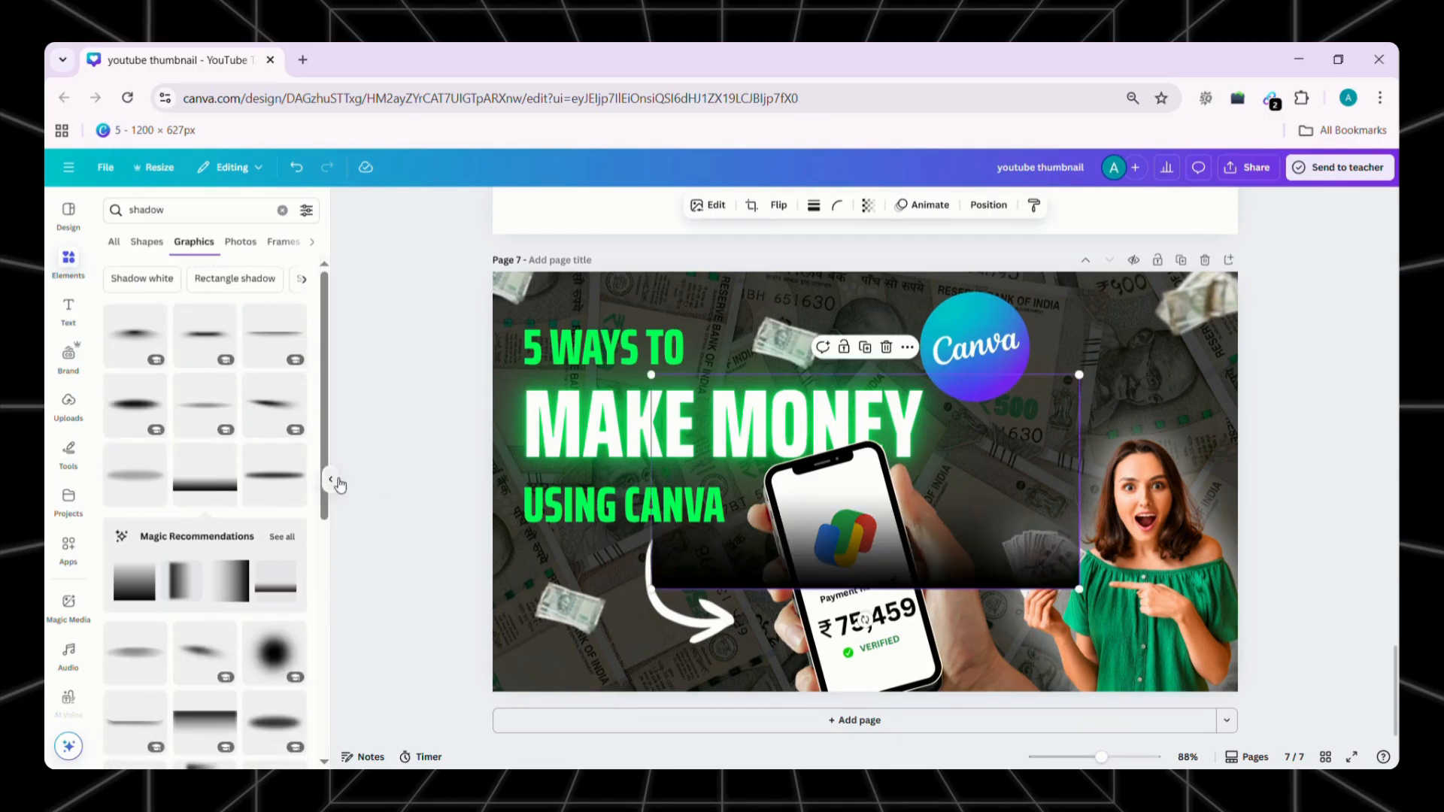
left_click(331, 480)
left_click_drag(803, 534, 608, 657)
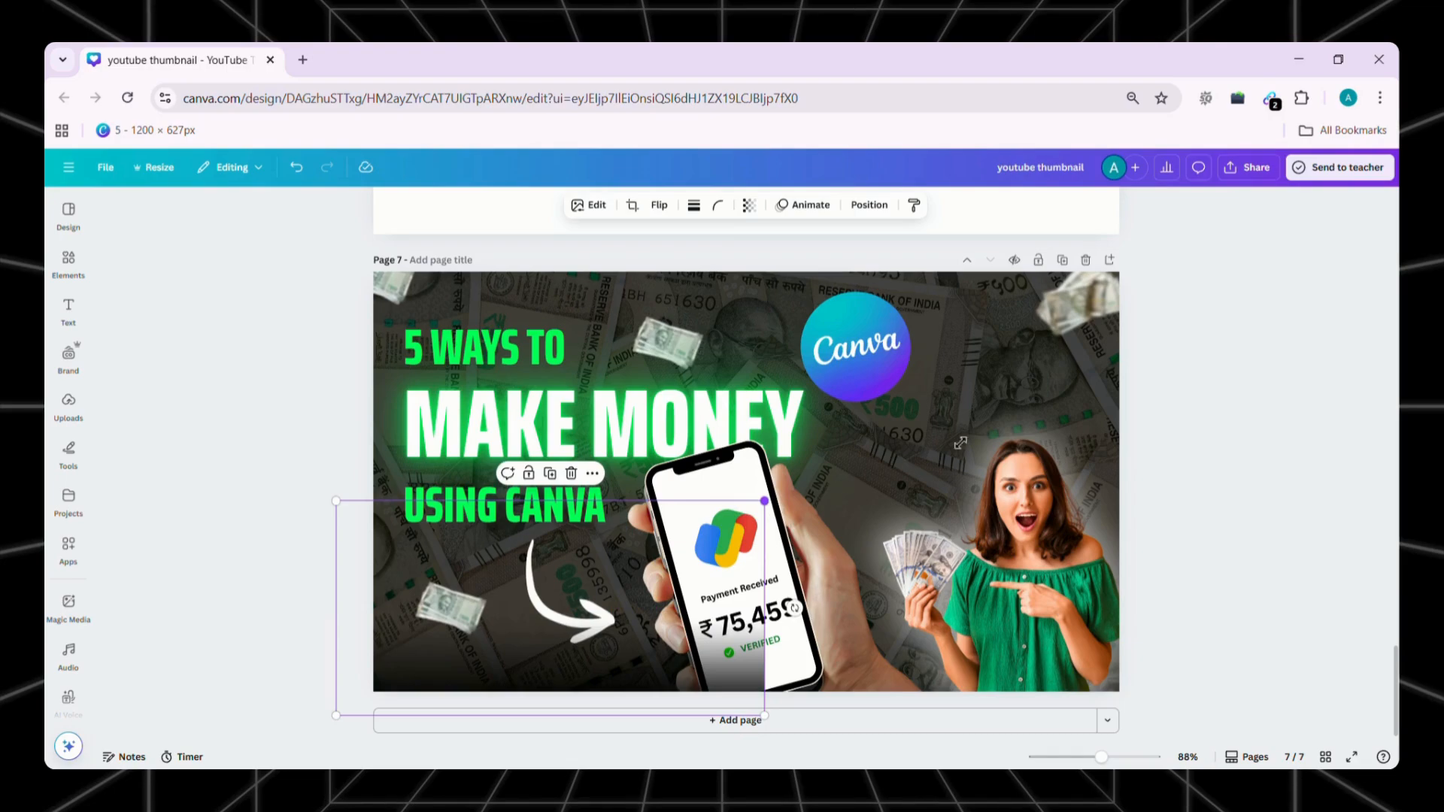
left_click_drag(930, 450, 1170, 422)
mouse_move(1038, 422)
left_mouse_down()
mouse_move(1045, 451)
mouse_move(1048, 437)
left_mouse_up()
Duplicate the black gradient, rotate the copy upright, and size it to cover the page's right edge
left_click(743, 313)
left_click_drag(1178, 550, 760, 290)
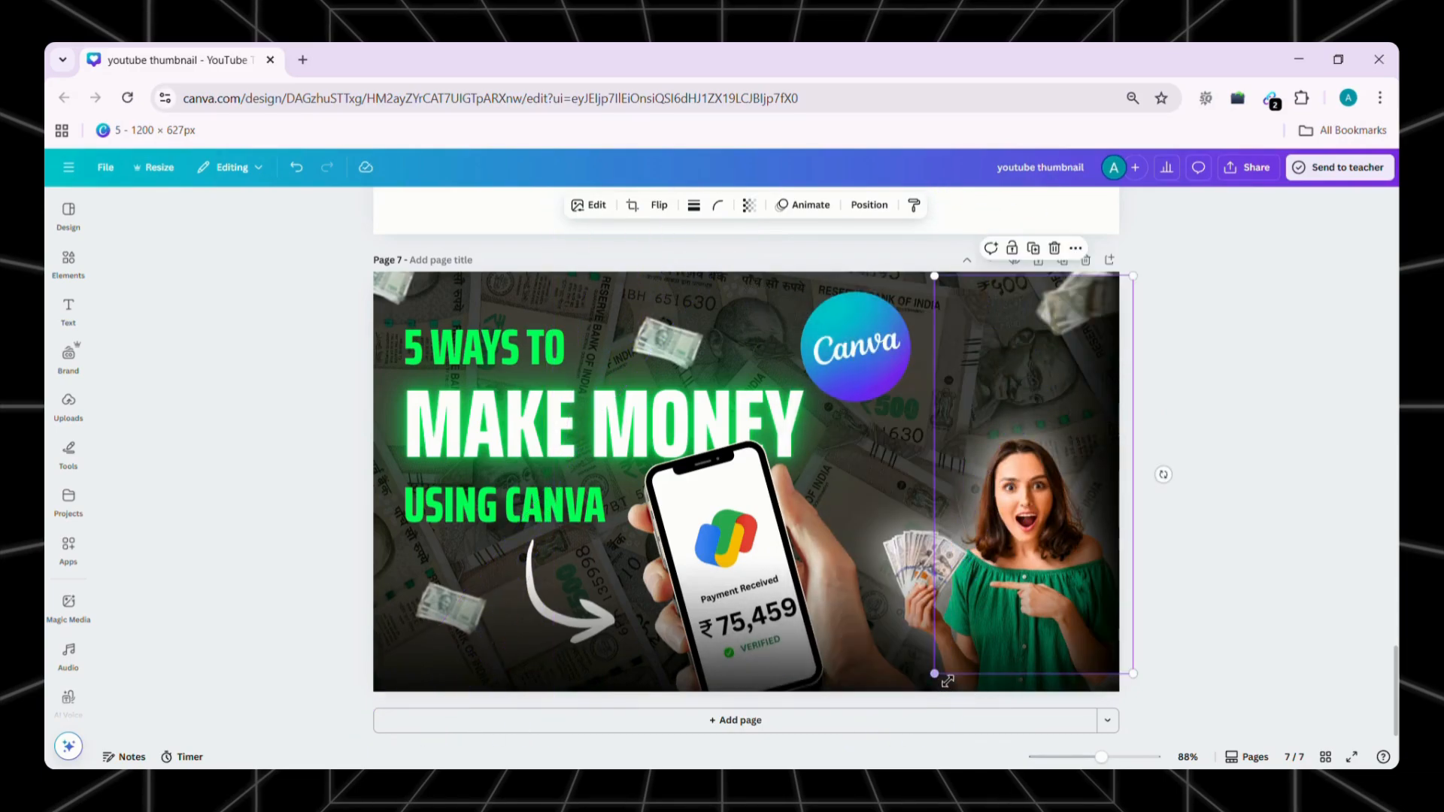
left_click_drag(935, 689, 920, 701)
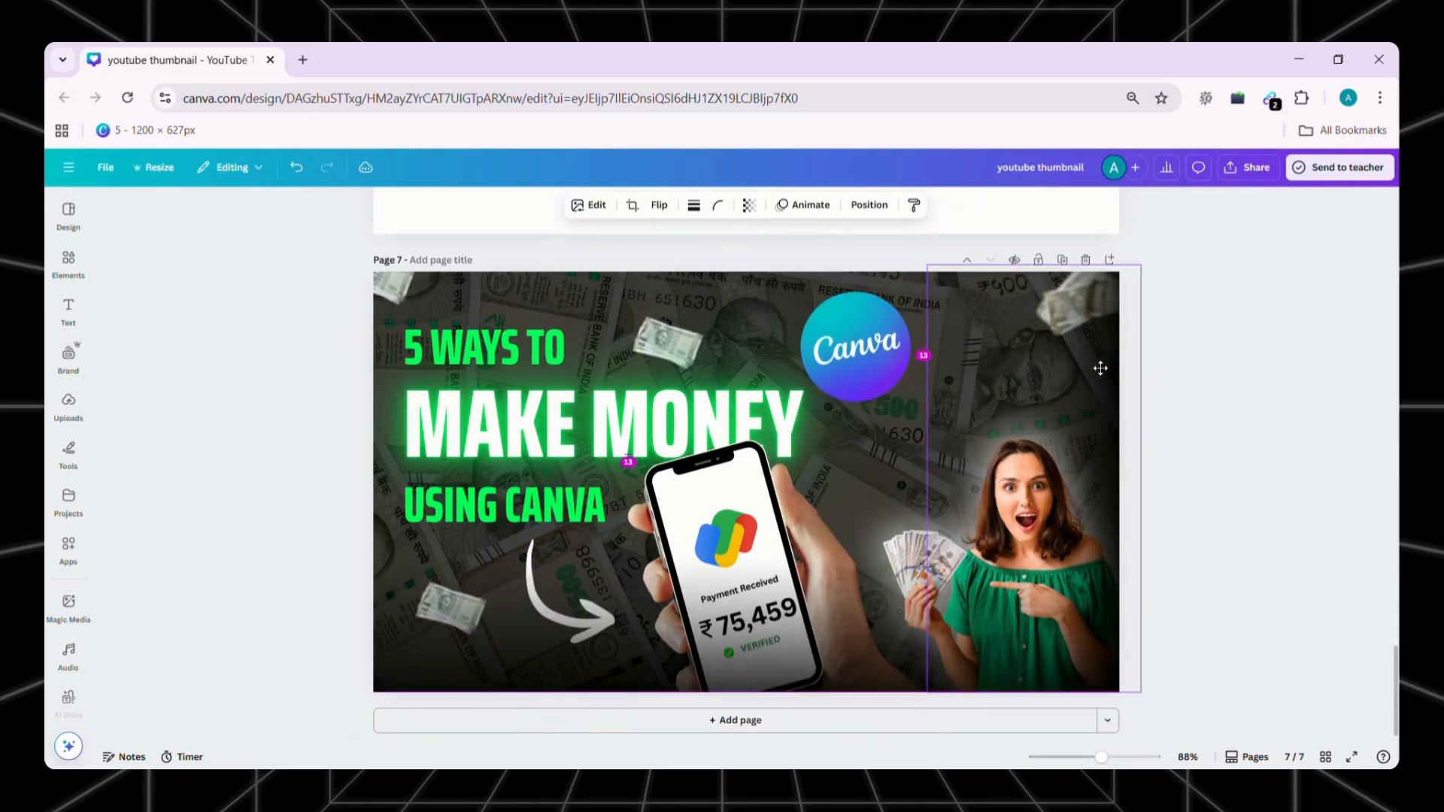